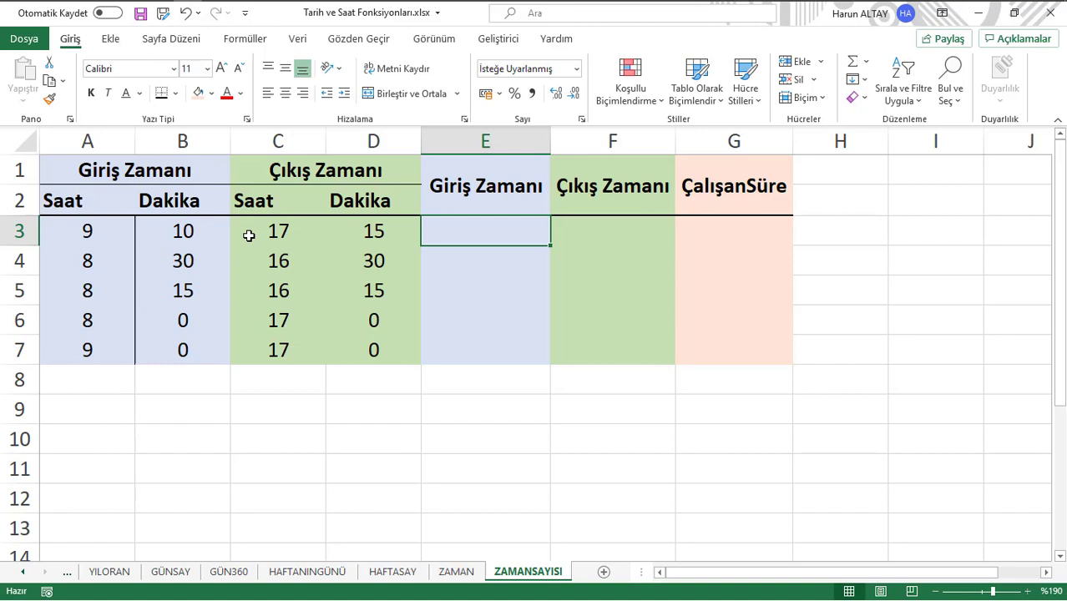
- Point out the entry and exit hour and minute cells A3, B3, C3 and D3
click(136, 238)
click(168, 232)
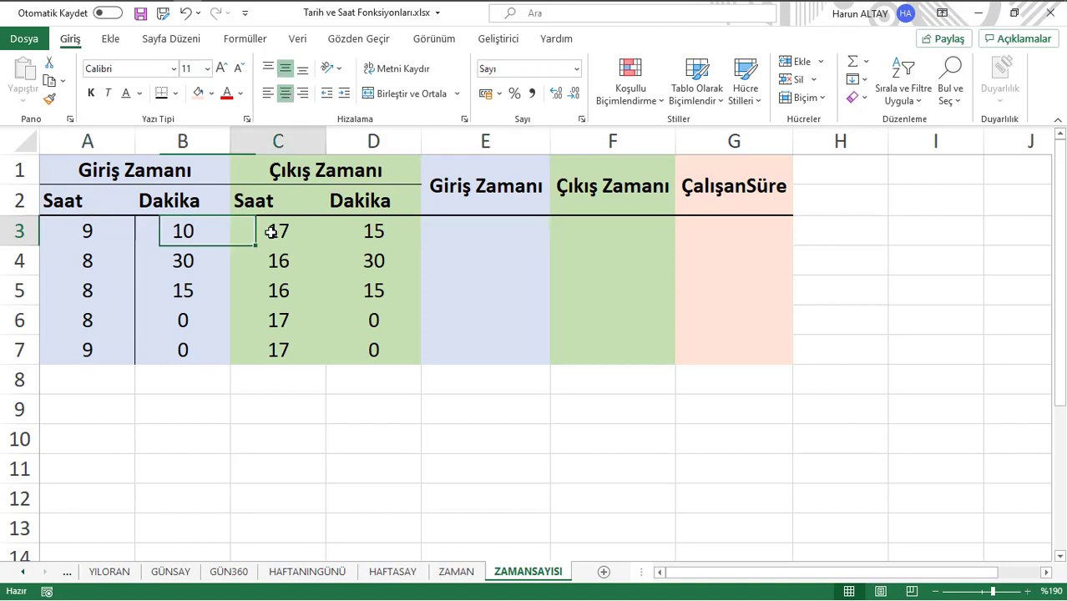
click(271, 232)
click(328, 231)
click(257, 239)
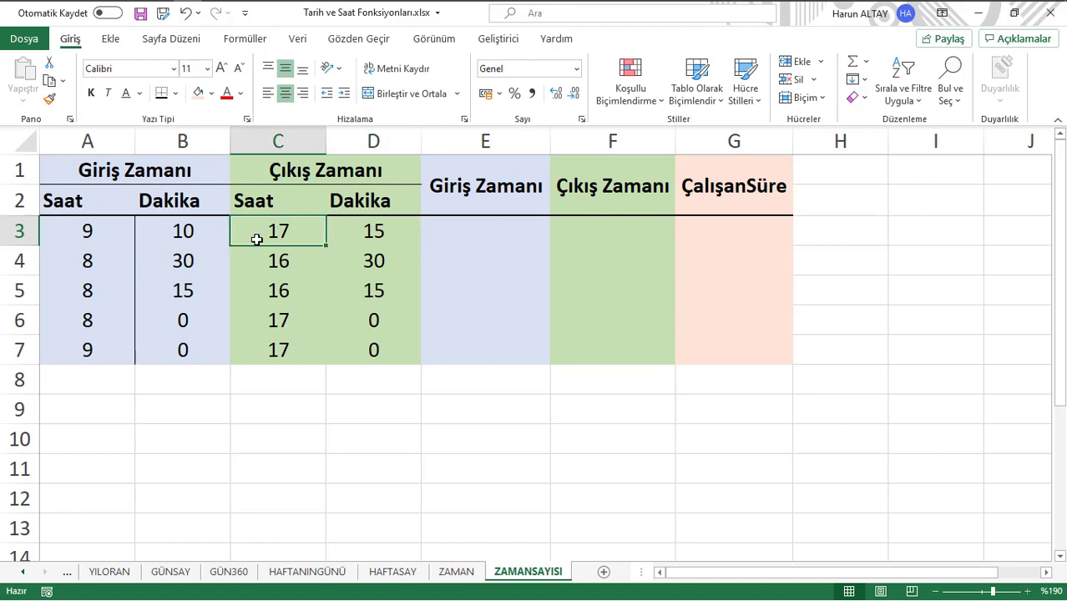
click(179, 233)
click(117, 232)
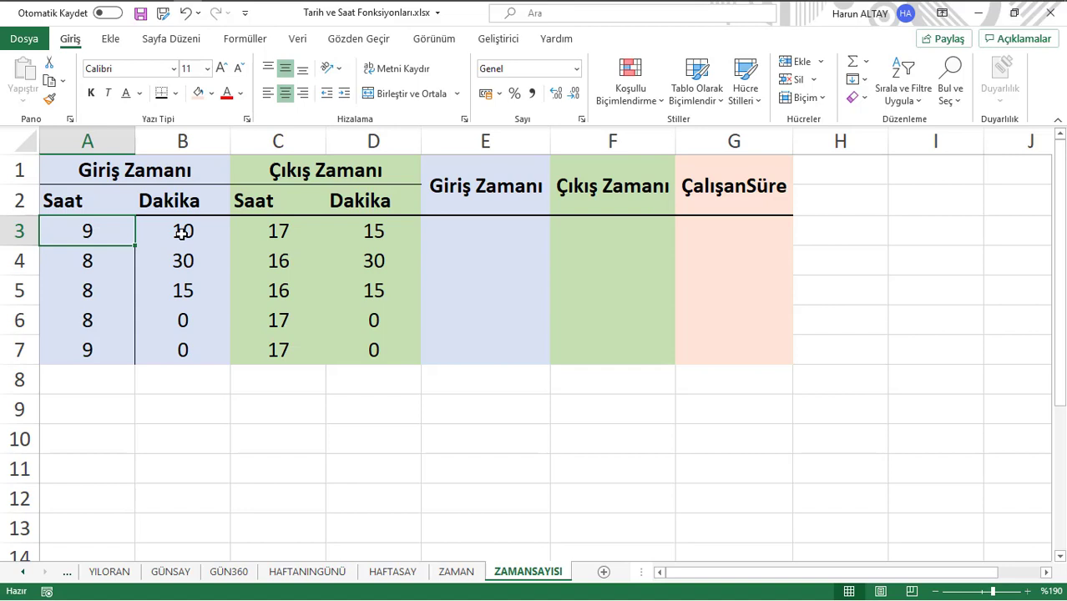
- Test =ZAMANSAYISI("9:10") in E3, which shows 09:10, then clear it
click(435, 230)
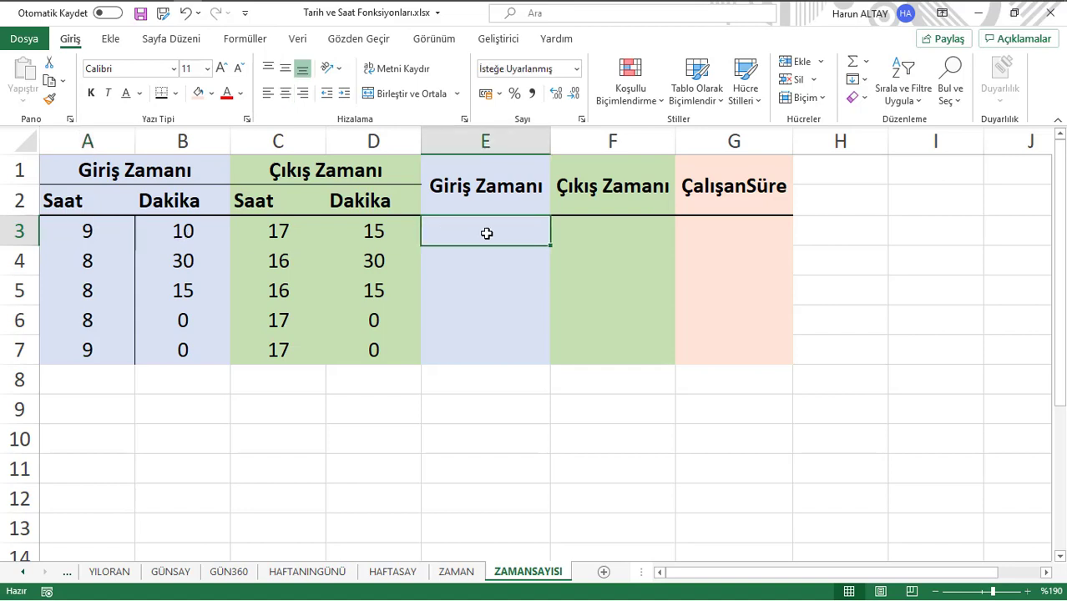
text(=zama)
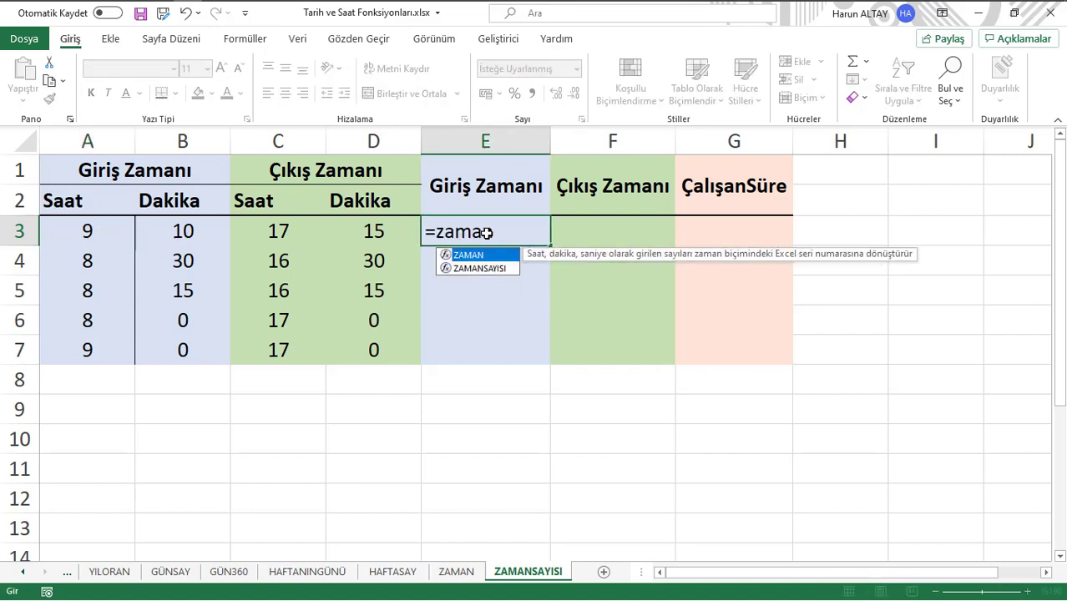
double_click(480, 268)
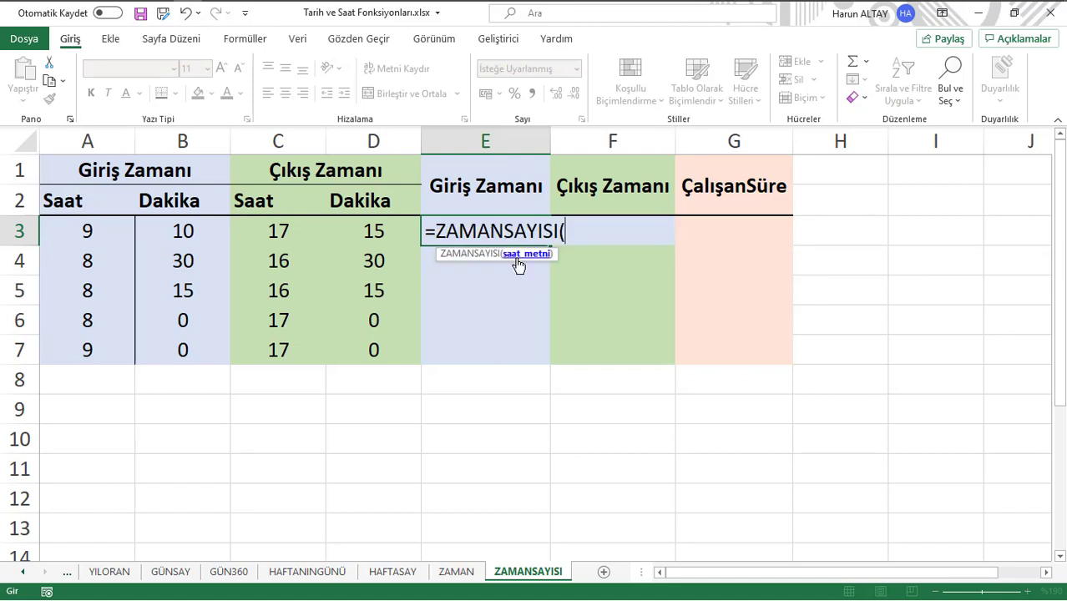
text(")
text(9)
text(:)
text(10)
text(")
text())
key(Return)
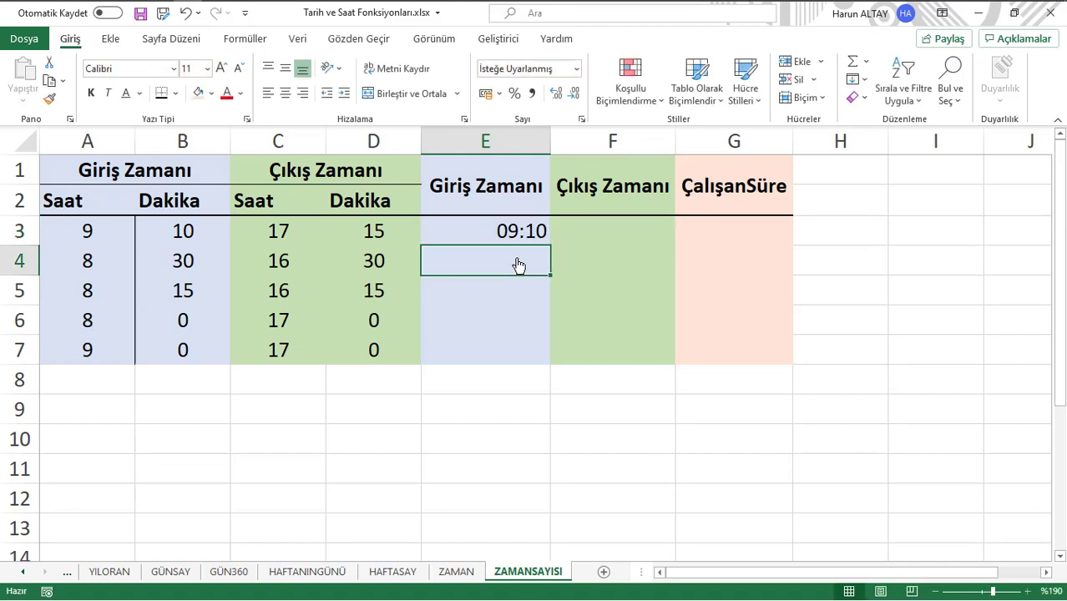
click(509, 232)
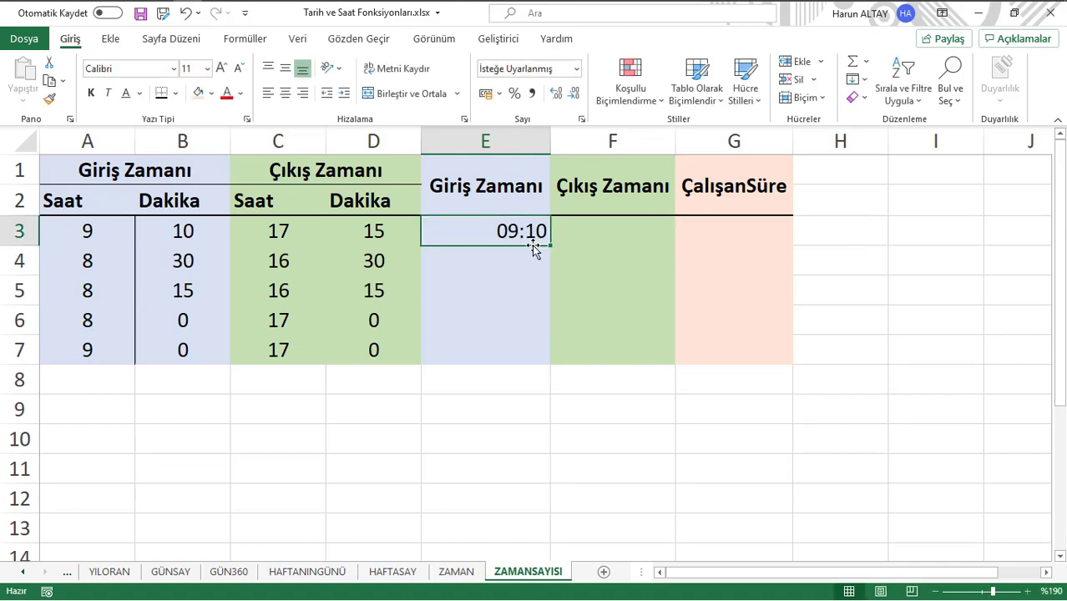
key(Delete)
- Enter =ZAMANSAYISI(A3&":"&B3) in E3 to build the entry time 09:10 from A3 and B3
text(=)
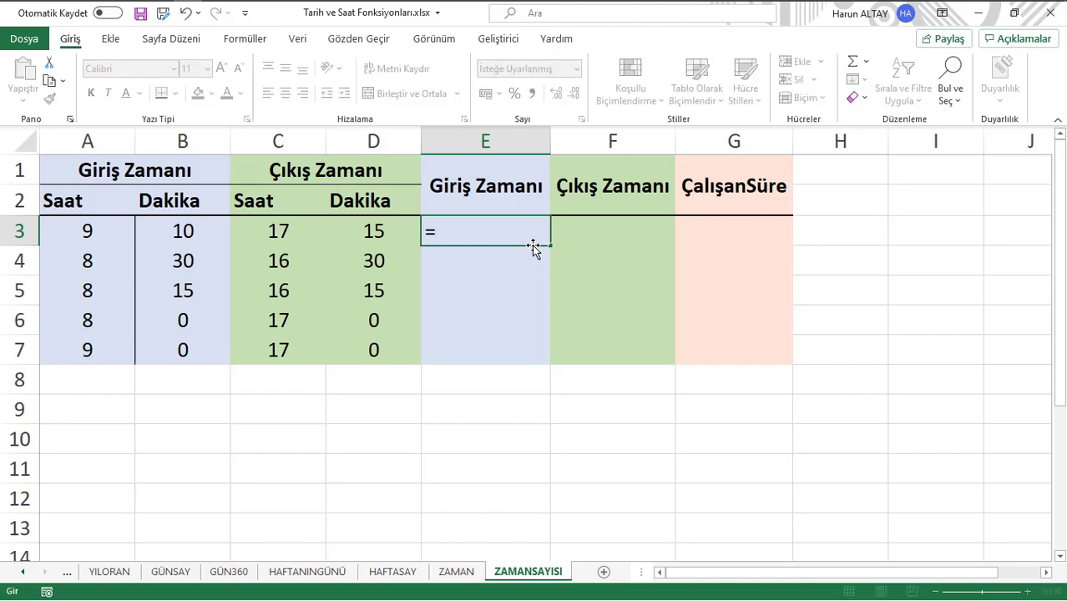
text(zaman)
key(Down)
key(Tab)
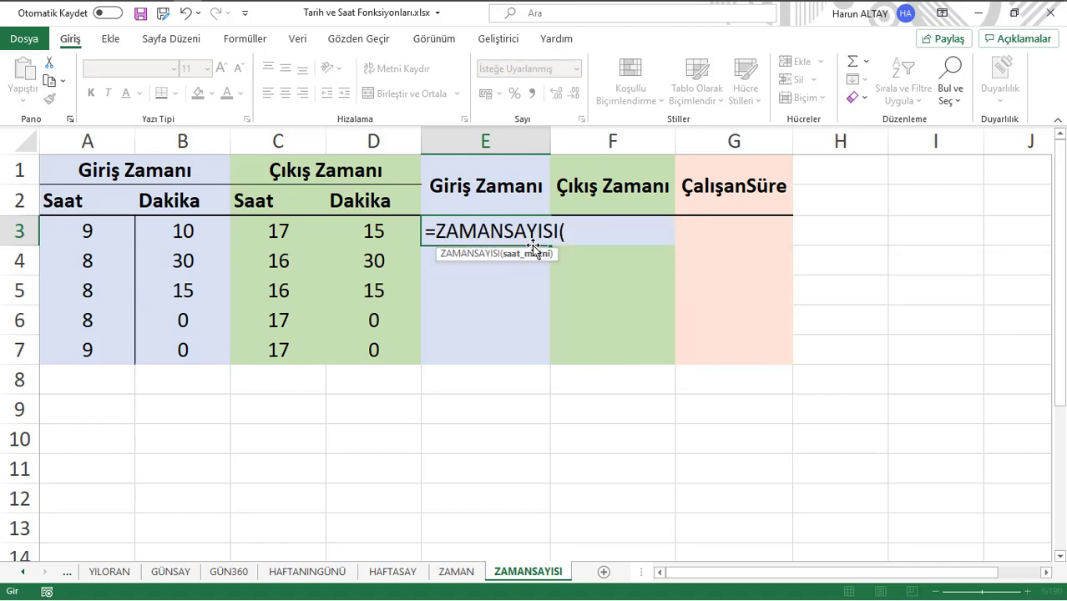
key(Left)
key(Left)
key(Left)
key(Left)
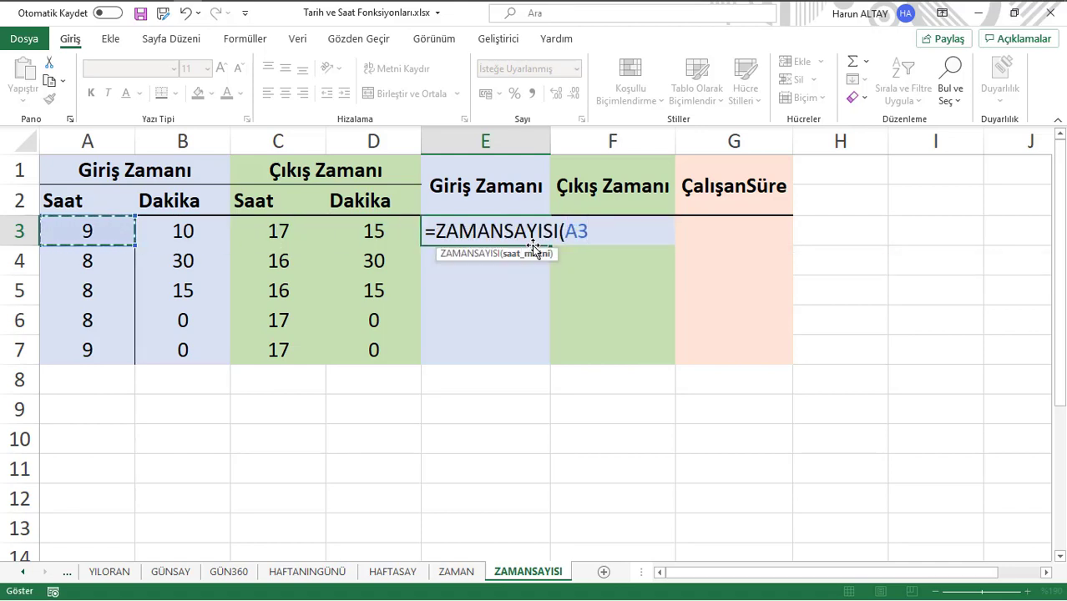
text(&)
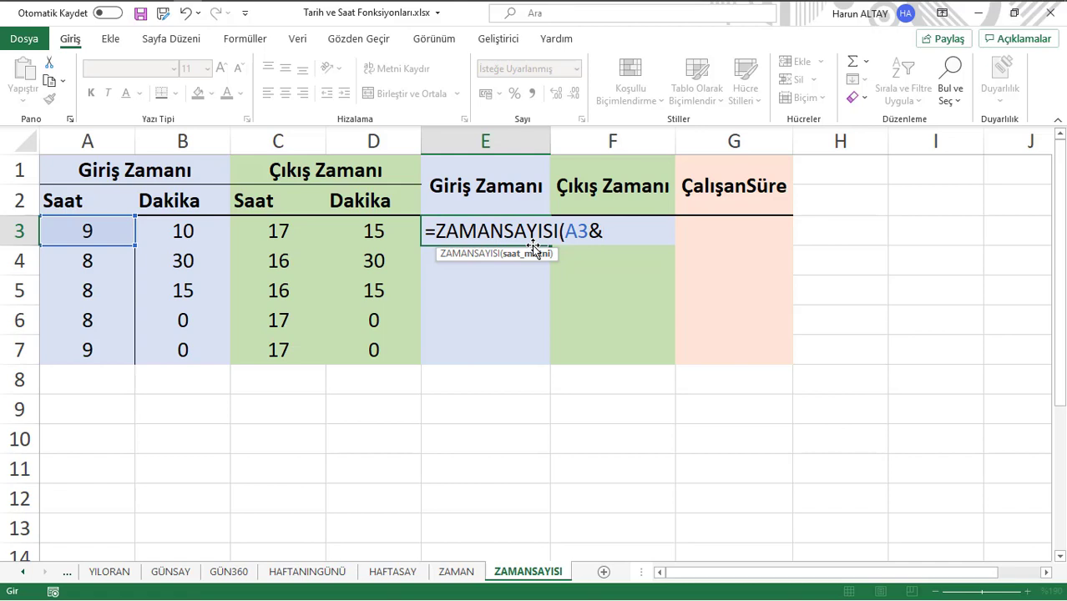
text(")
text(:)
text("&)
key(Left)
key(Left)
key(Left)
text())
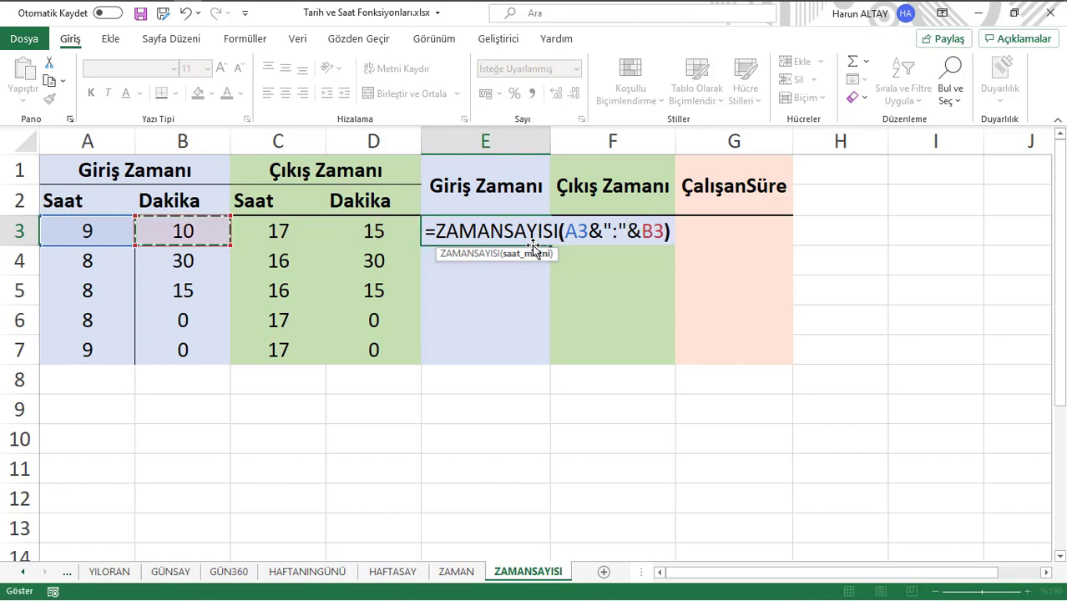
key(Return)
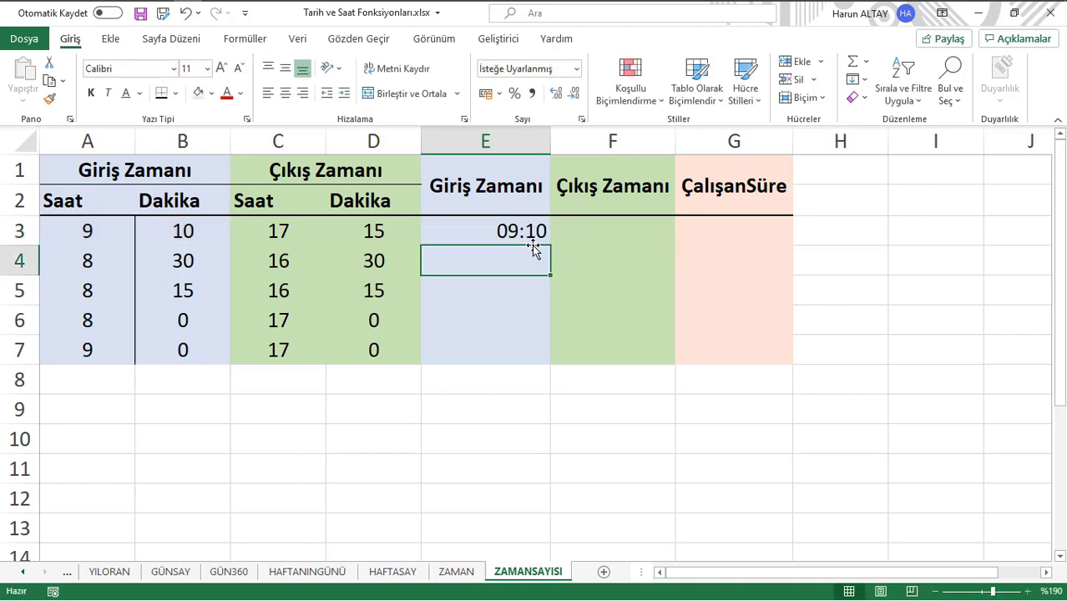
- Copy the E3 entry-time formula down to E7 and set the range to Genel format
click(534, 237)
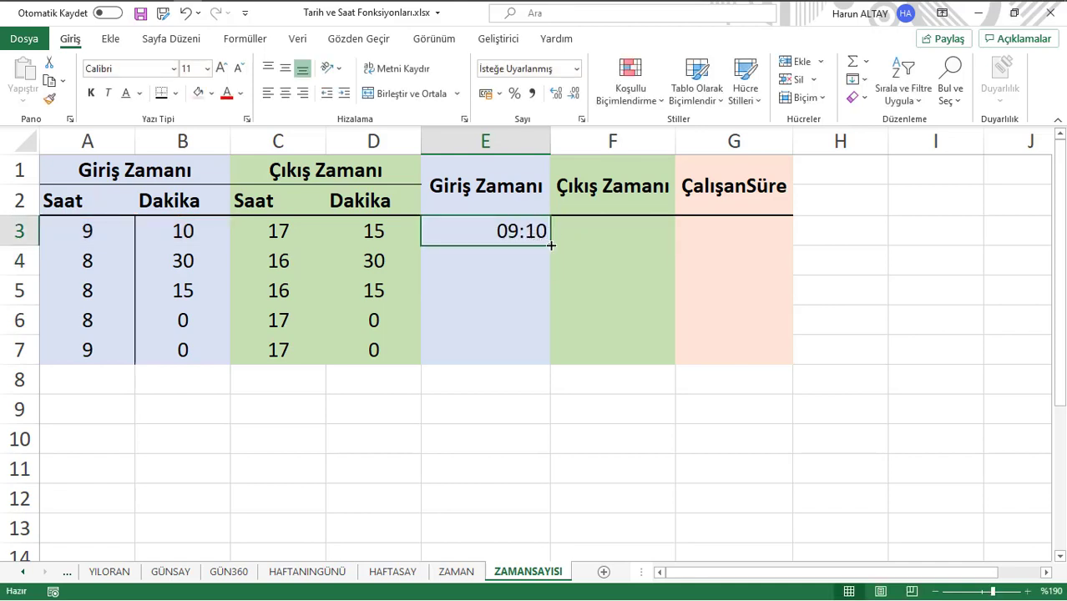
double_click(550, 245)
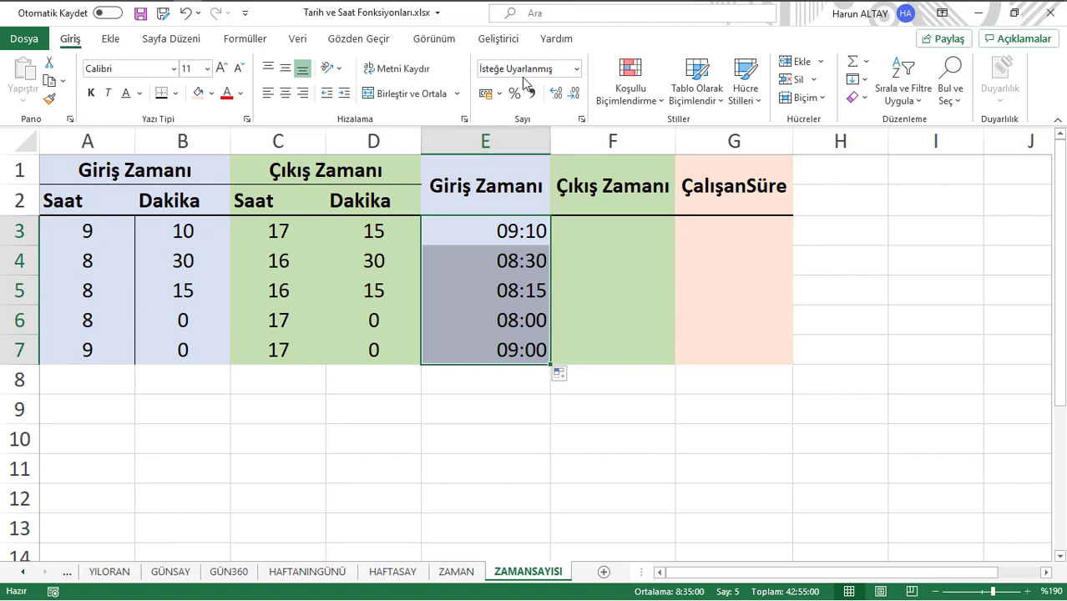
click(575, 71)
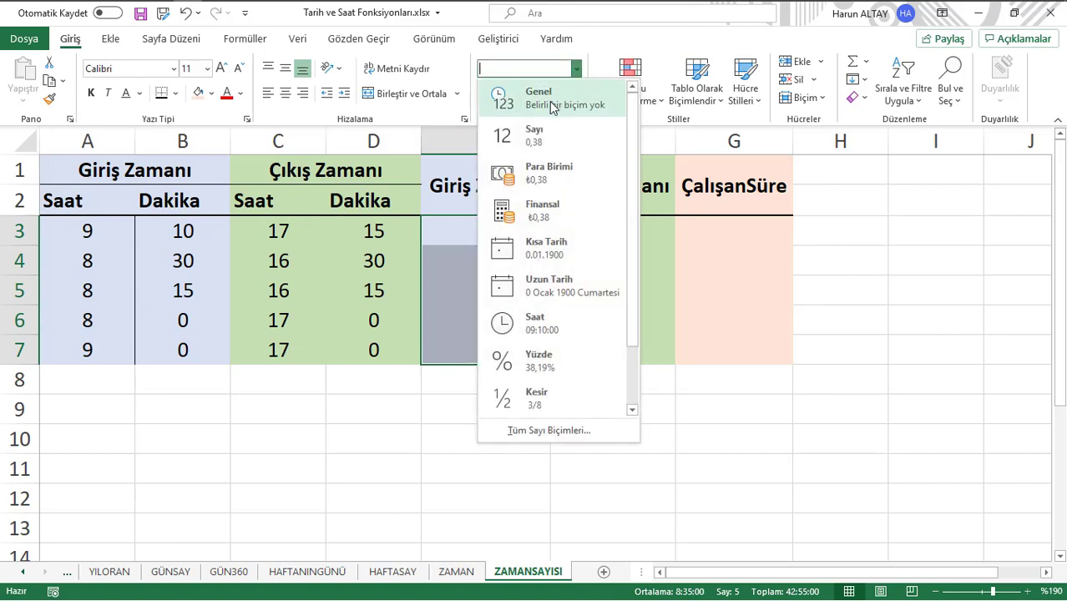
click(522, 90)
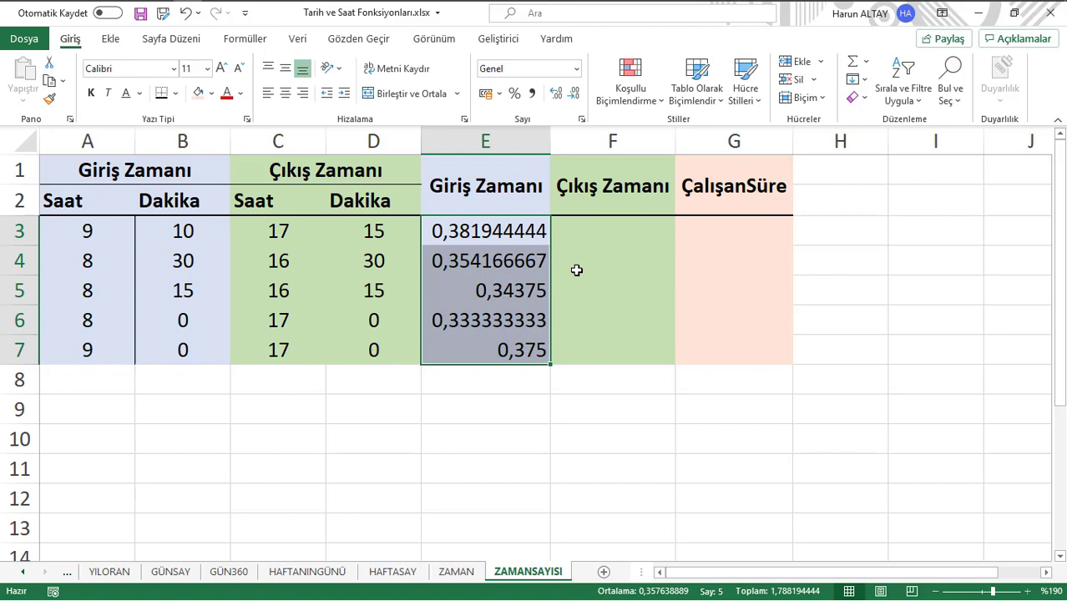
- Give E3:E7 the custom ss:dd format so the times show 09:10 through 09:00
click(532, 240)
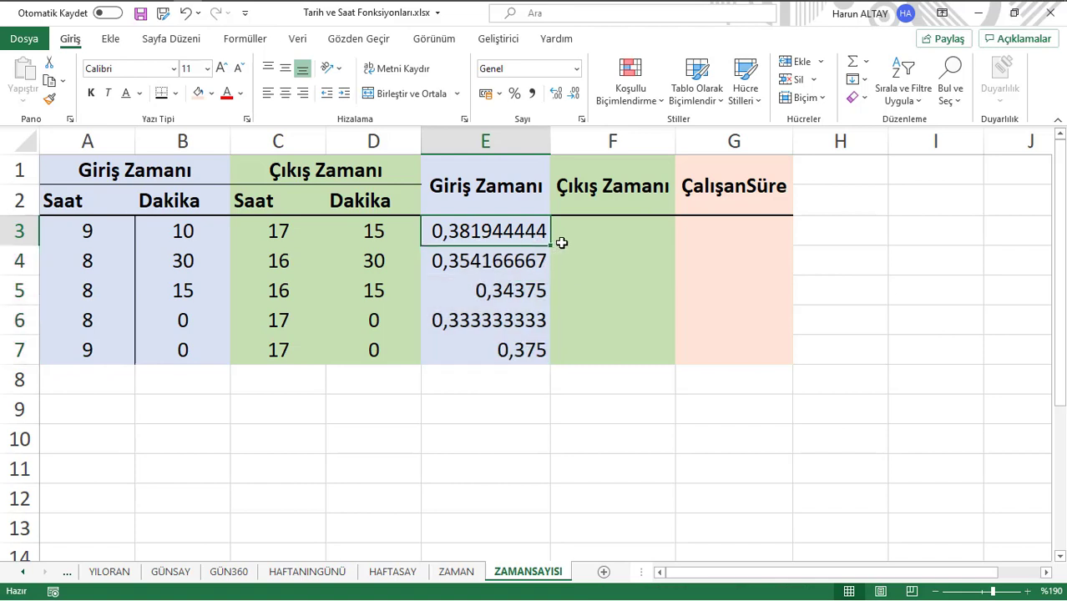
double_click(563, 242)
key(ctrl+1)
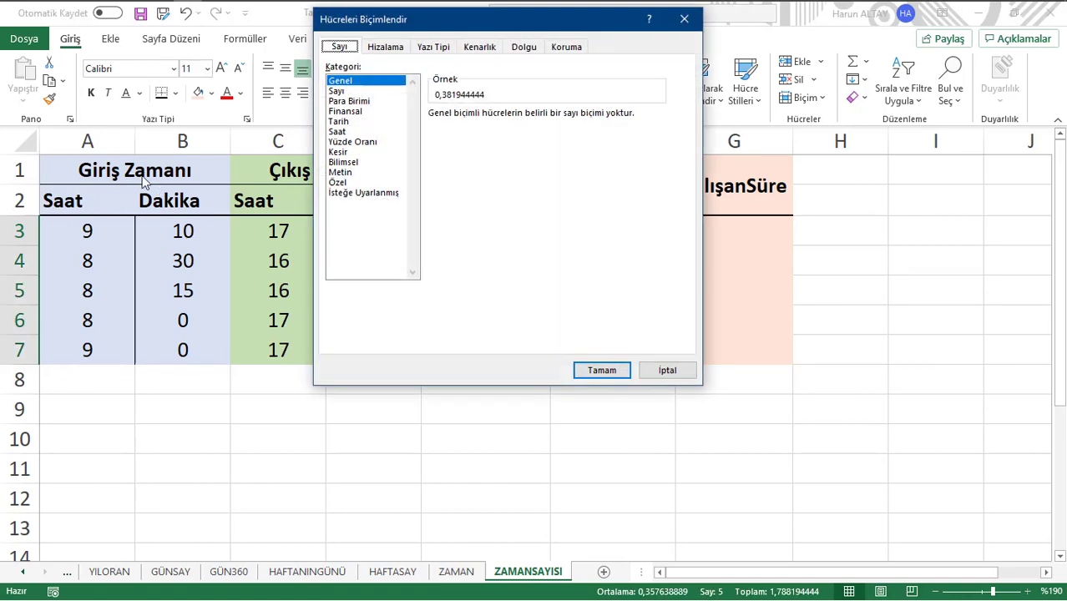
click(385, 195)
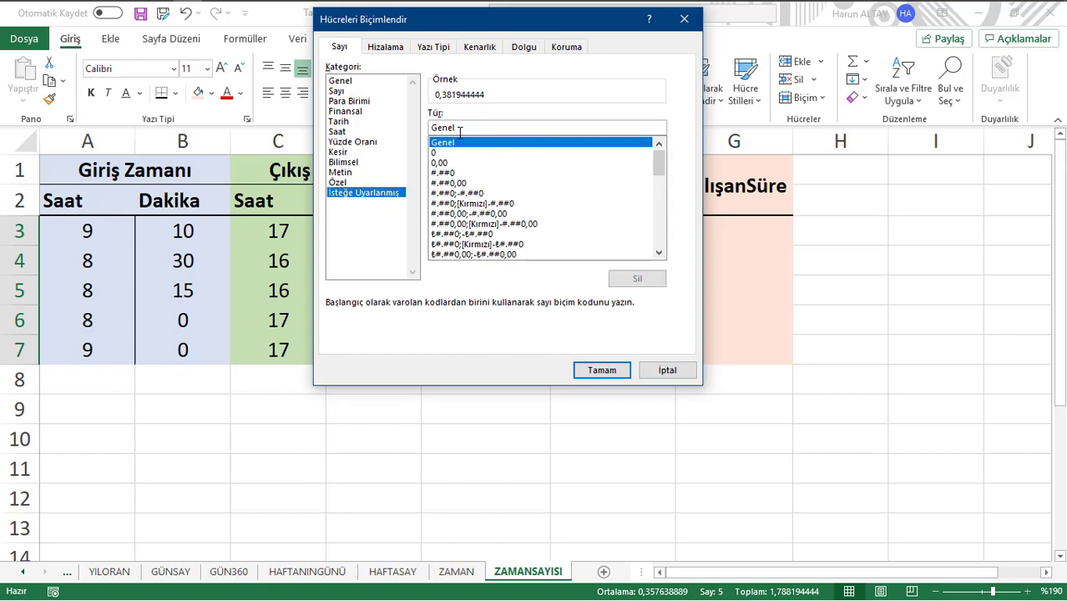
key(BackSpace)
key(BackSpace)
key(BackSpace)
text(ss:d)
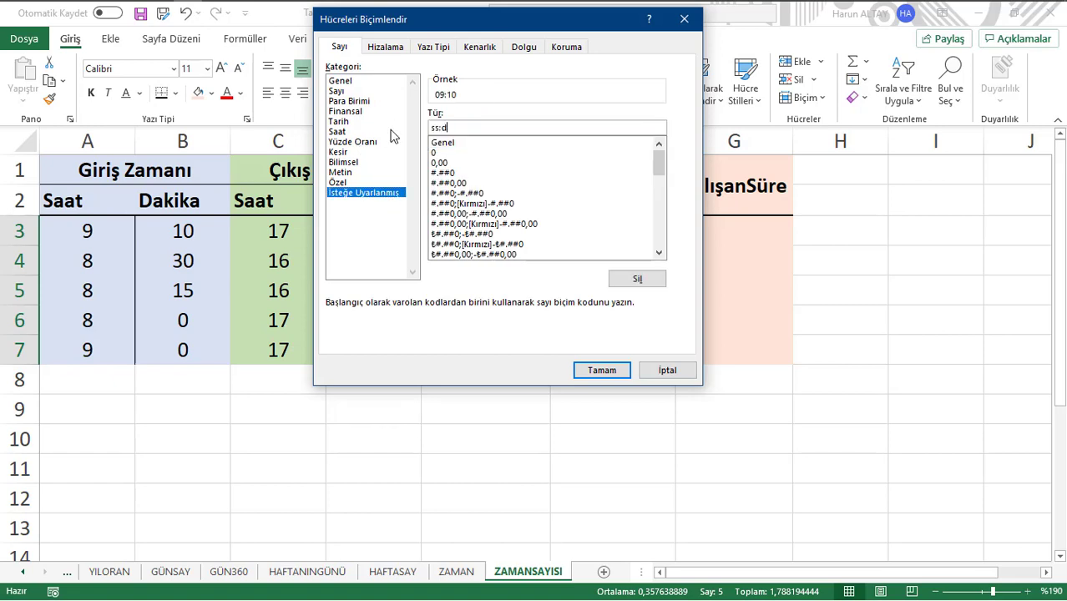
text(d)
click(585, 373)
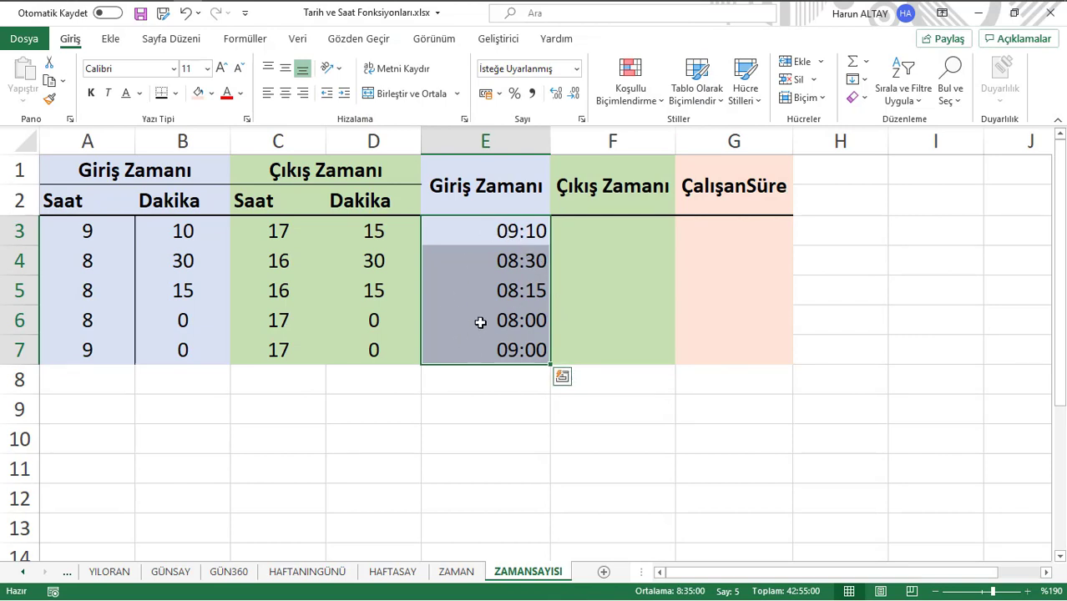
- Enter =ZAMANSAYISI(C3&":"&D3) in F3 to build the exit time from C3 and D3
click(588, 237)
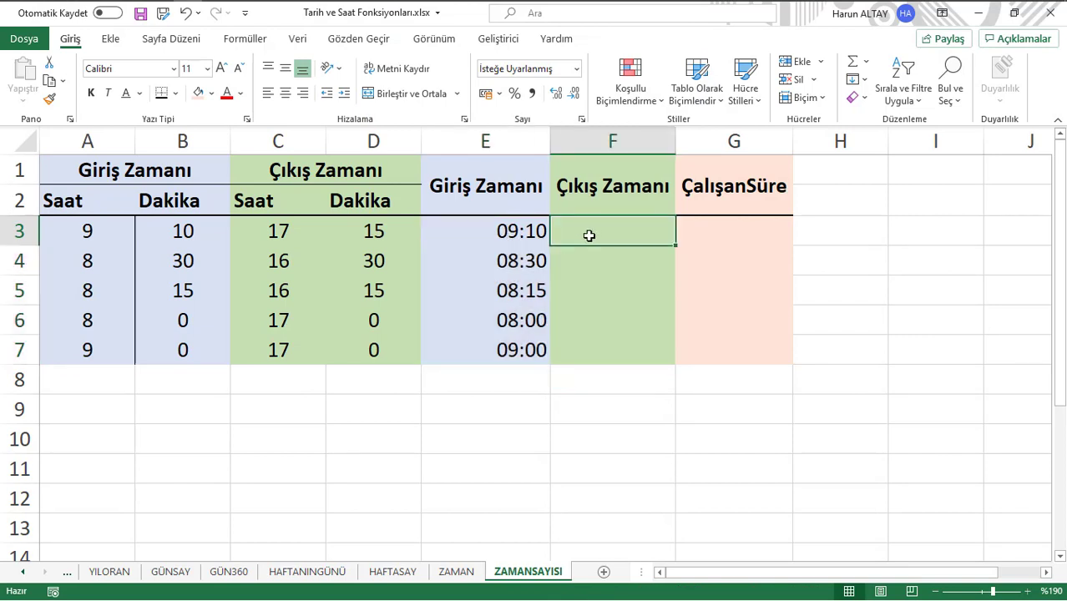
text(=)
key(Left)
key(Left)
key(Left)
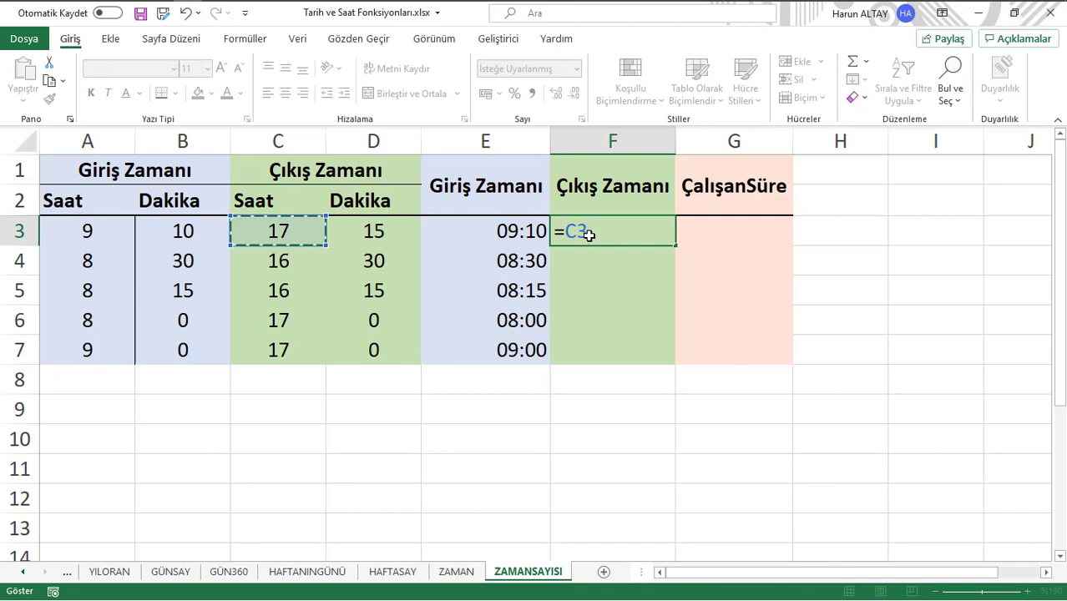
key(BackSpace)
key(BackSpace)
text(zaman)
key(Down)
key(Tab)
key(Left)
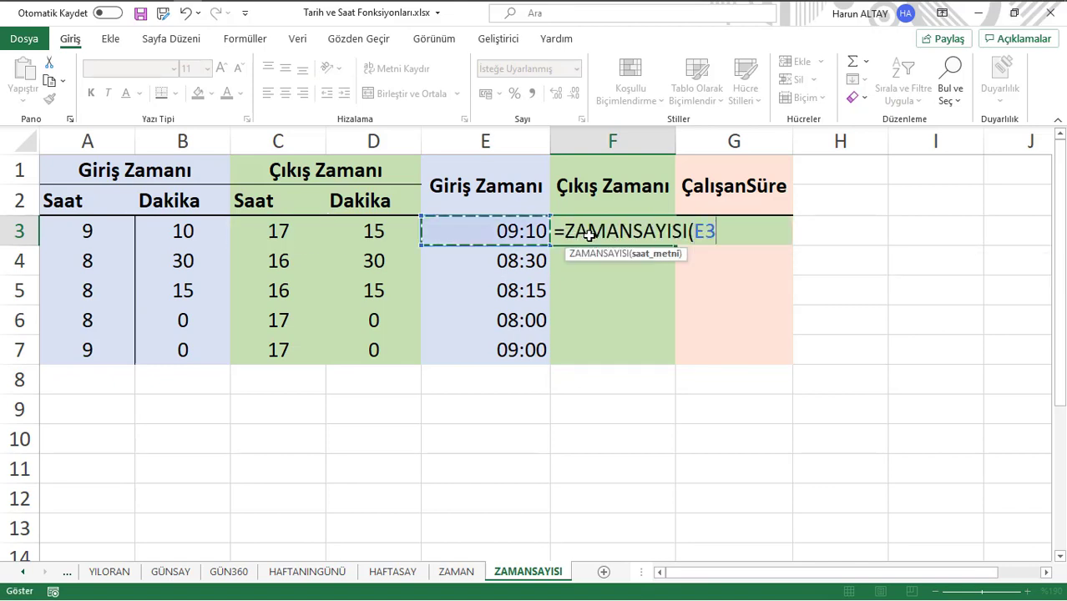
key(Left)
key(Left)
text(&)
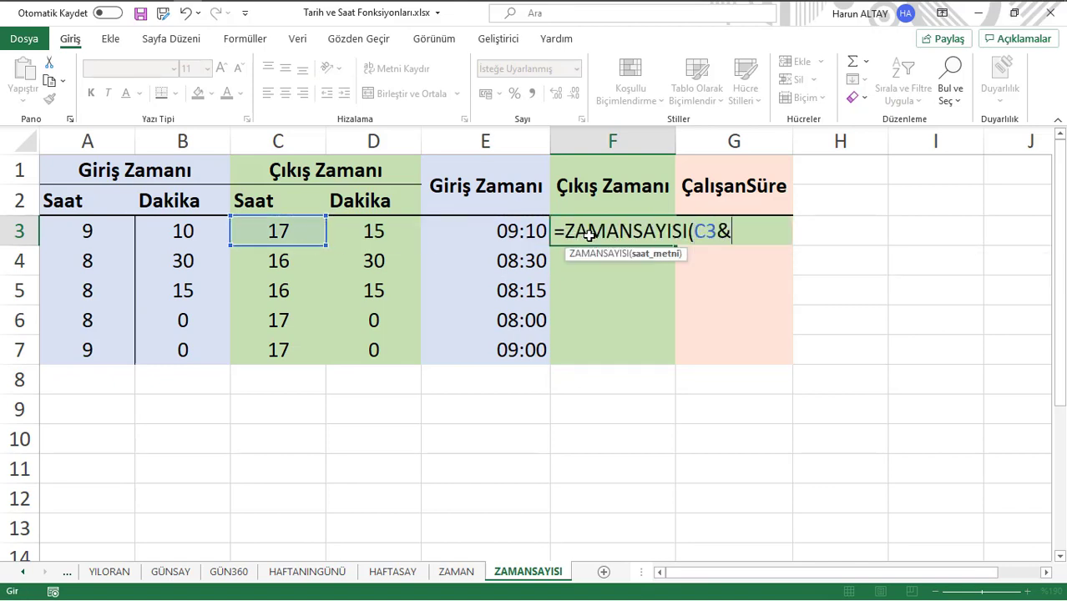
text(":)
text(")
text(&)
key(Left)
key(Left)
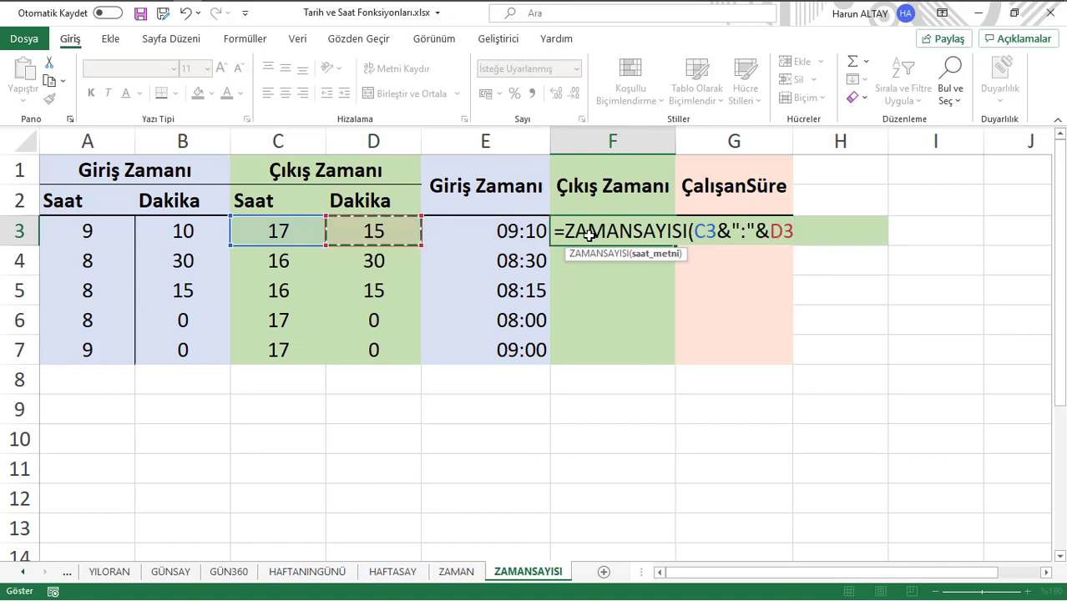
text())
key(Return)
- Fill the F3 formula down to F7, giving 17:15, 16:30, 16:15, 17:00 and 17:00
click(589, 233)
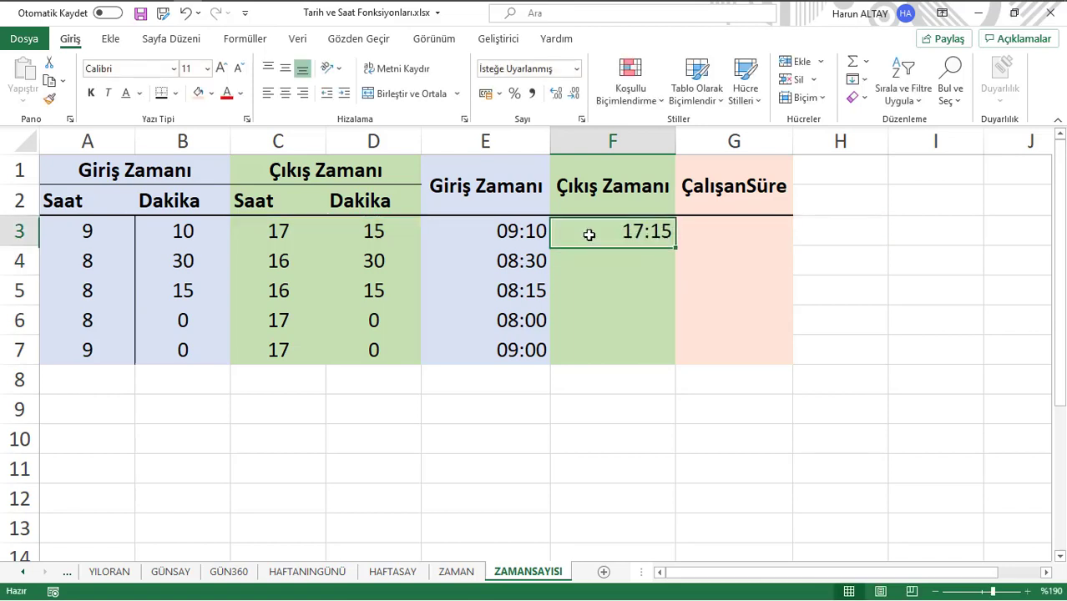
double_click(673, 244)
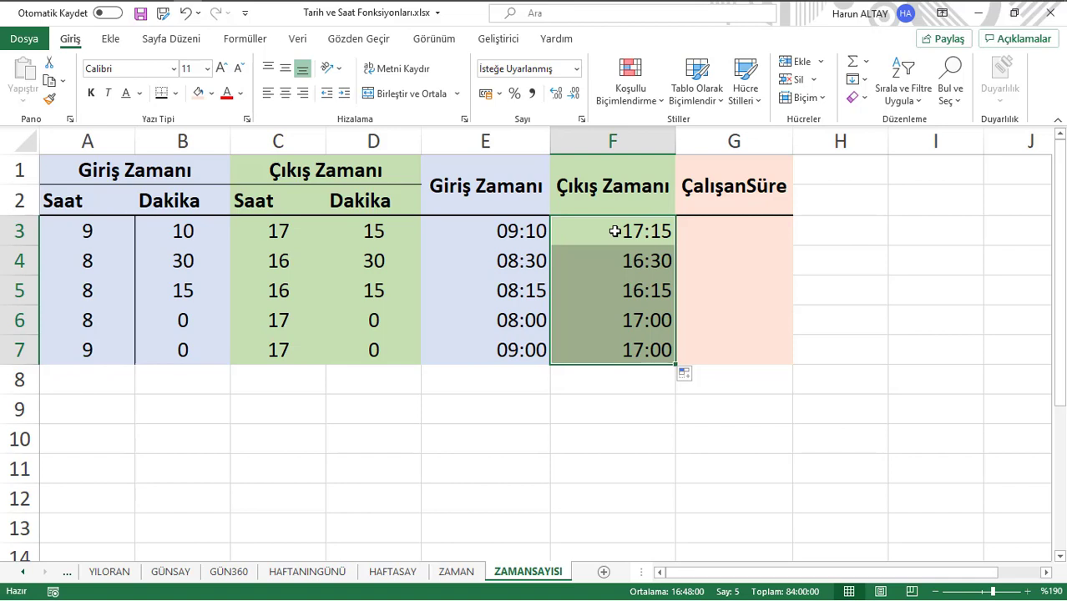
click(745, 229)
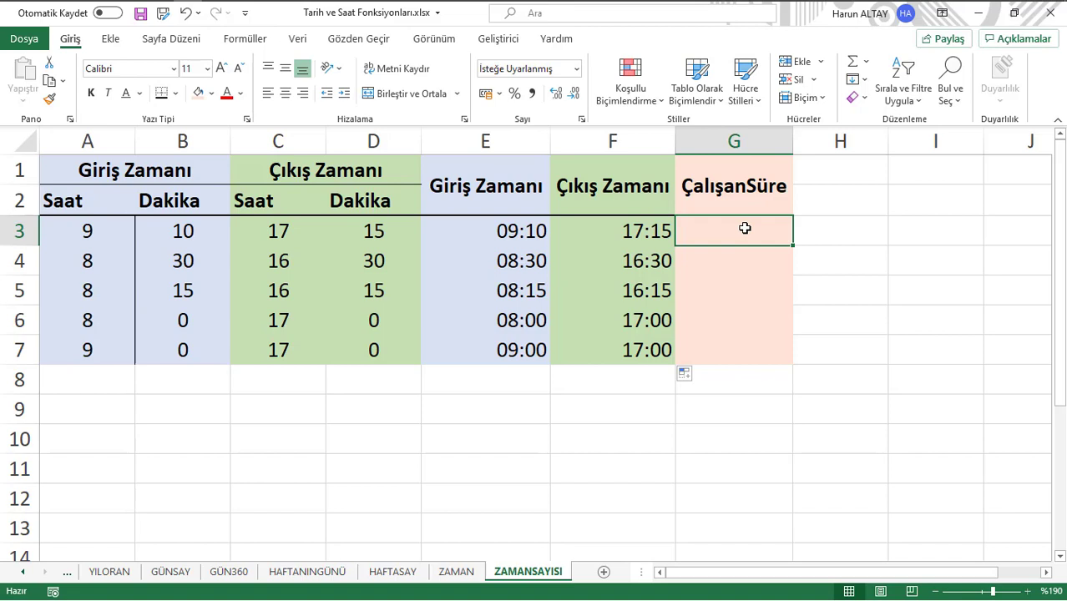
- Enter =F3-E3 in G3 and fill it to G7: 08:05, 08:00, 08:00, 09:00, 08:00
text(=)
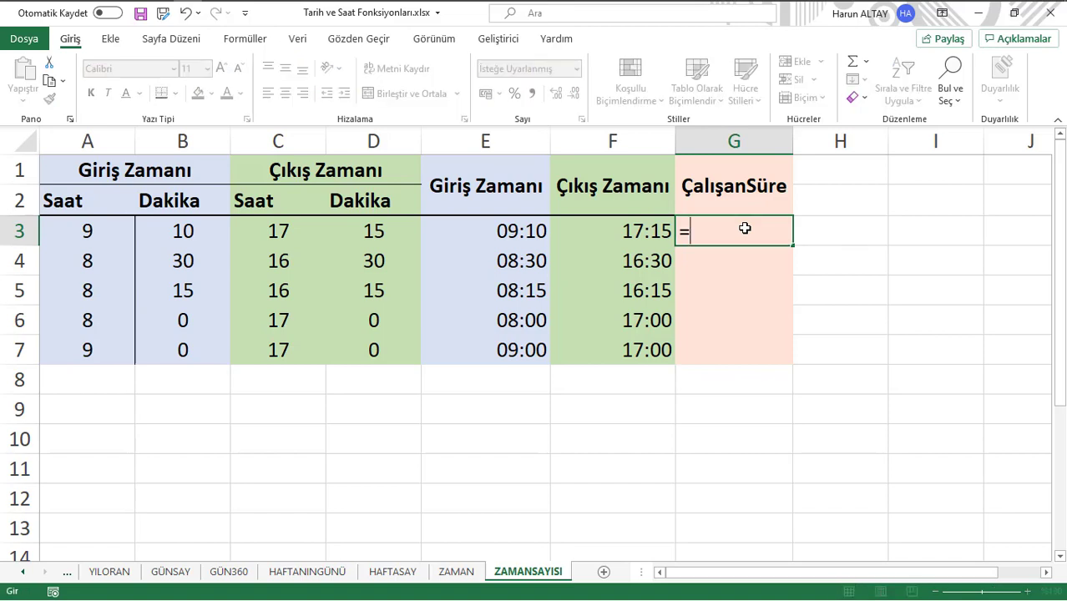
key(Left)
text(-)
key(Left)
key(Left)
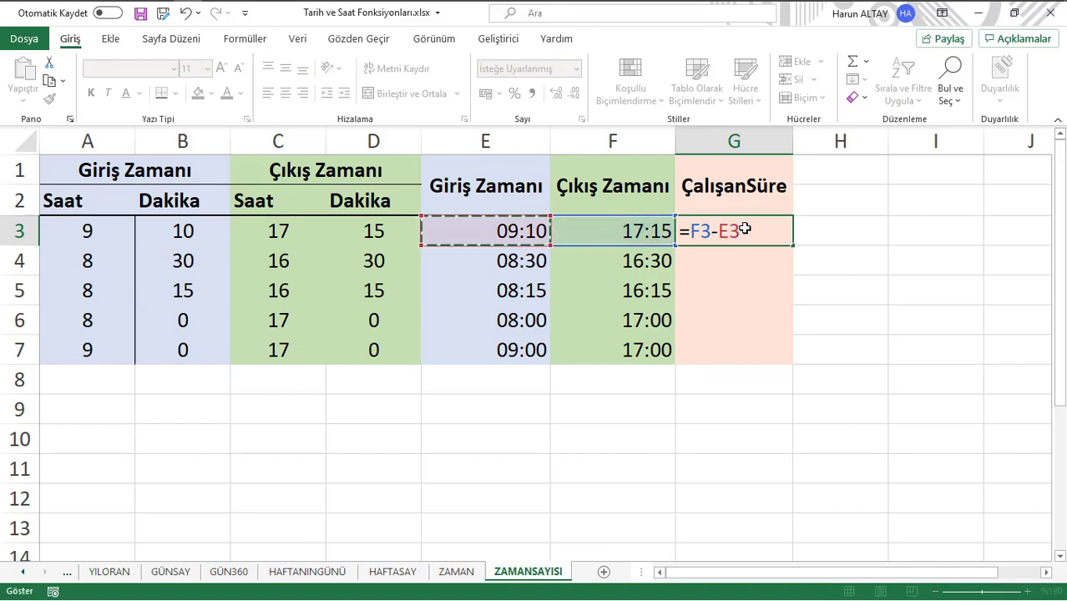
key(Return)
click(745, 230)
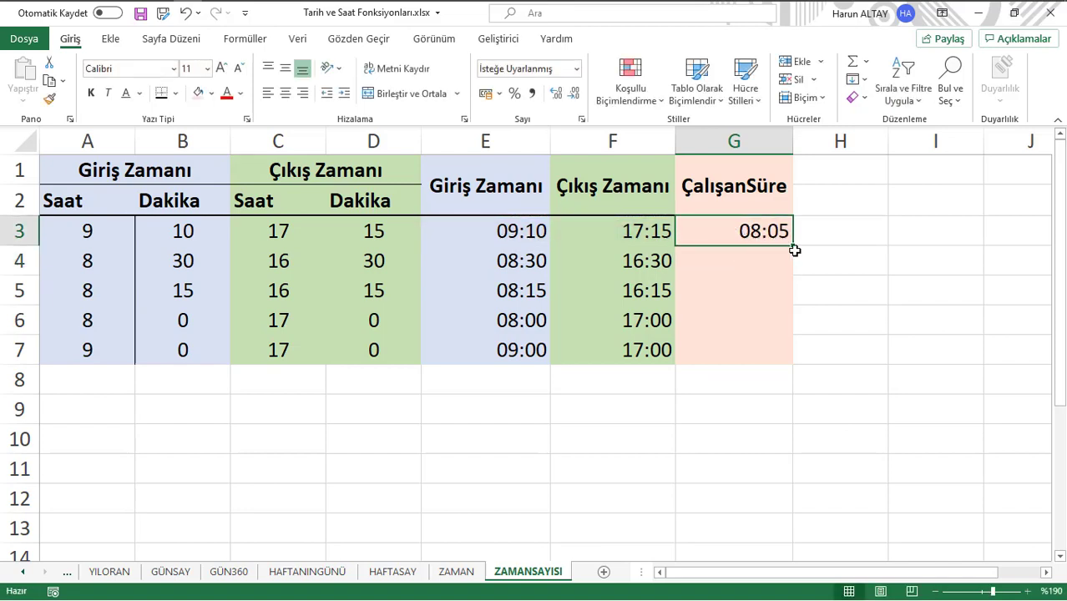
double_click(792, 247)
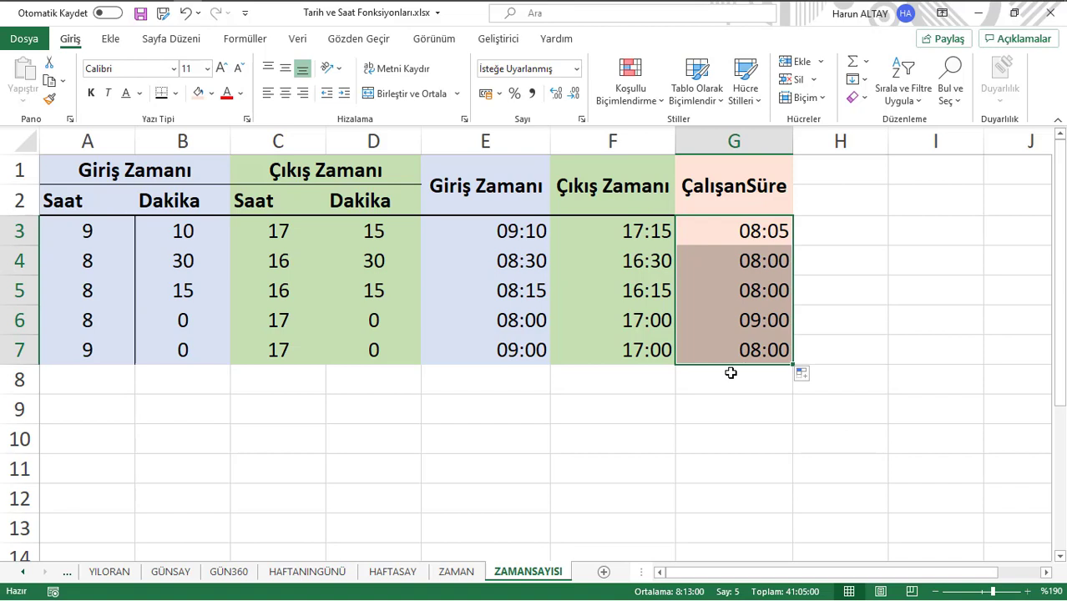
click(281, 236)
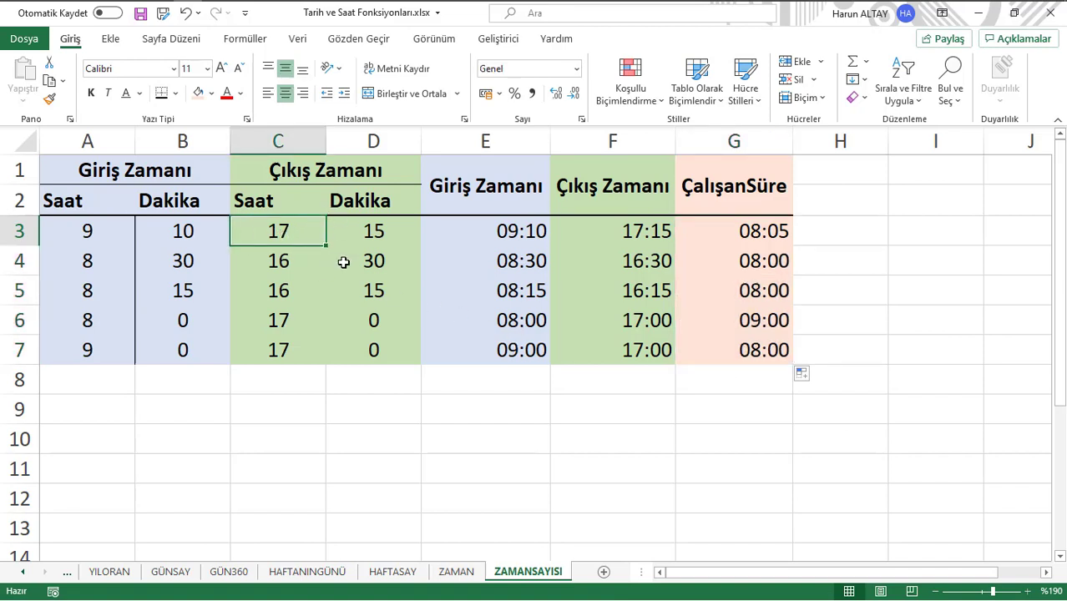
text(25)
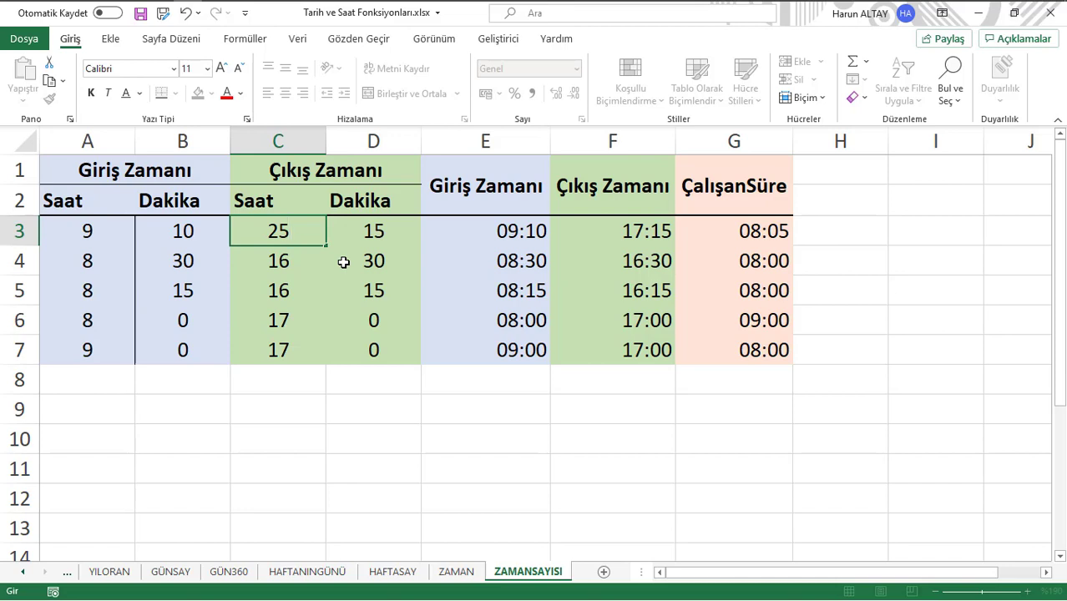
key(Return)
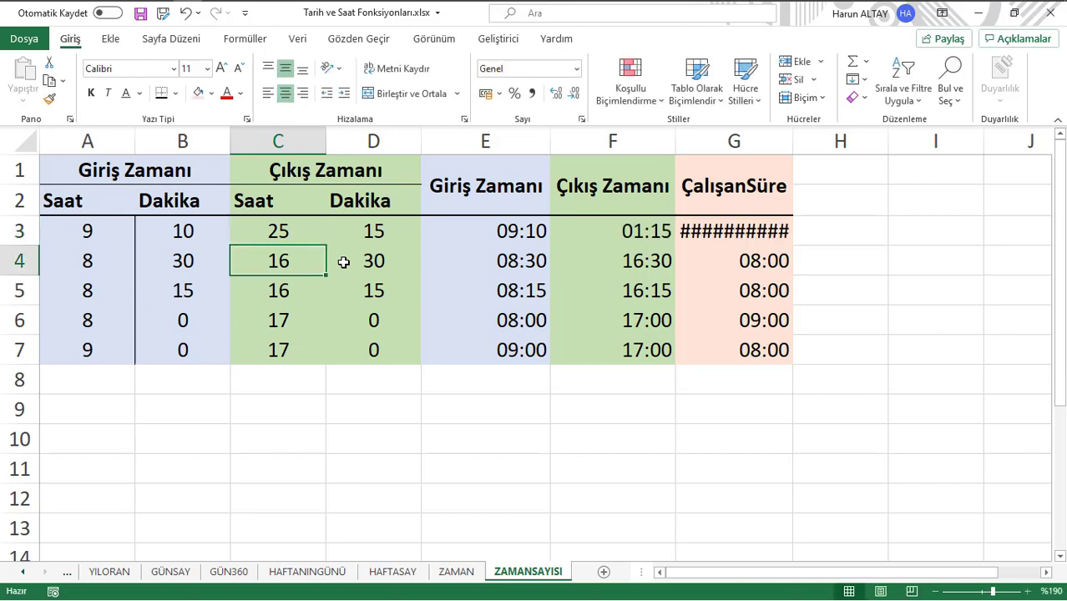
click(614, 230)
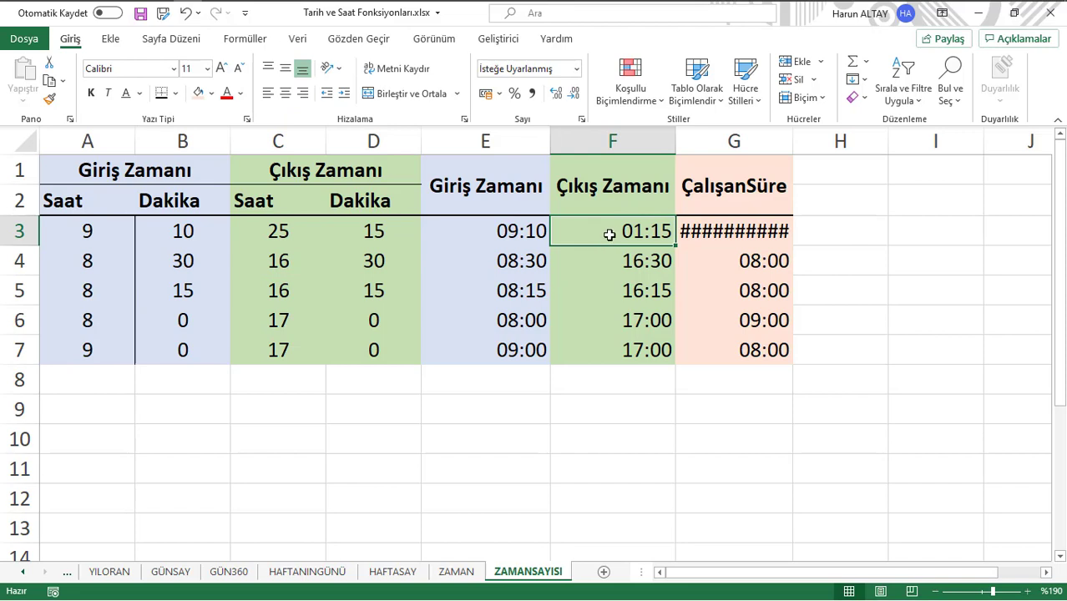
click(737, 232)
mouse_move(736, 234)
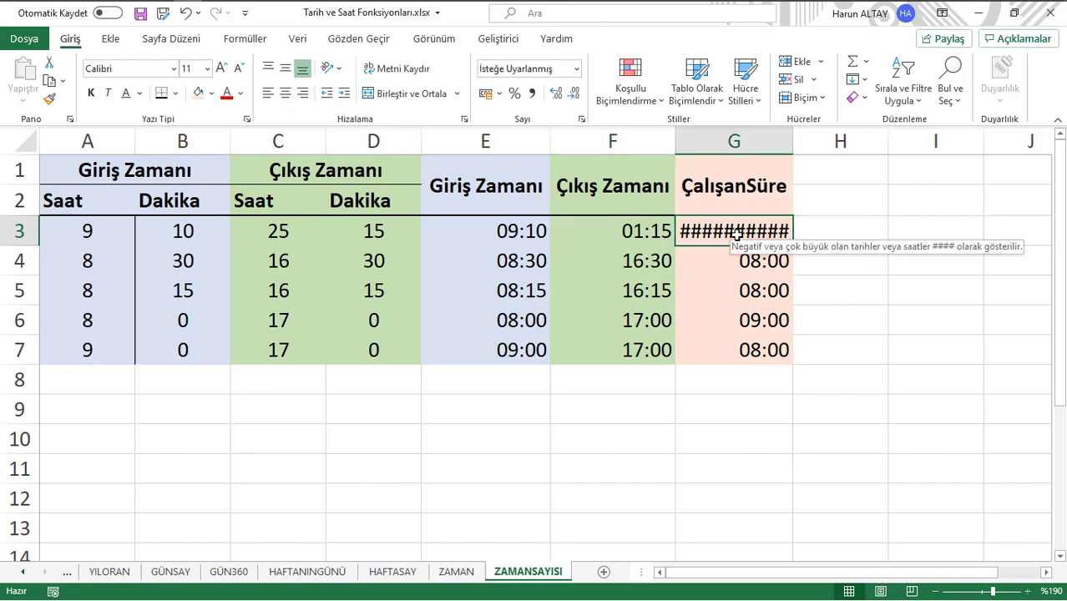
key(ctrl+z)
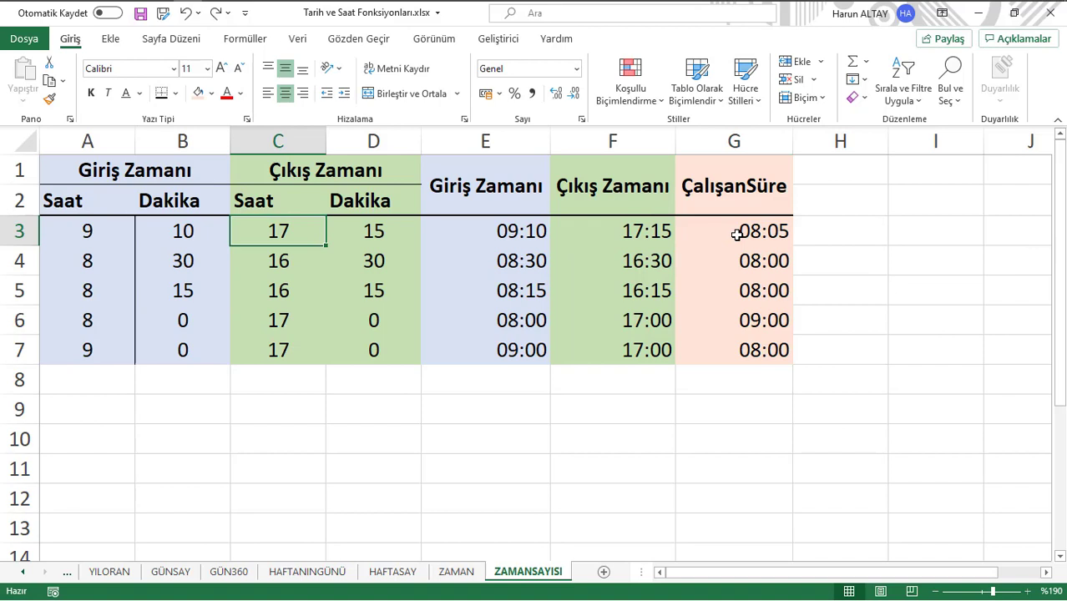
double_click(736, 235)
key(Tab)
- Clear the old duration values in G3:G7
drag(736, 235, 771, 342)
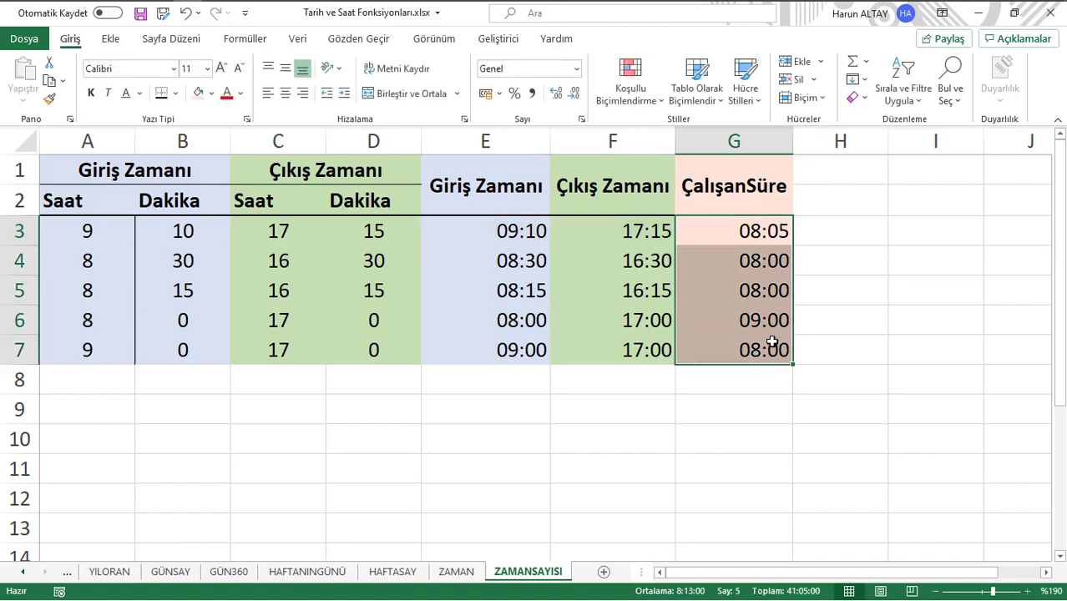
key(Delete)
click(746, 241)
text(;=)
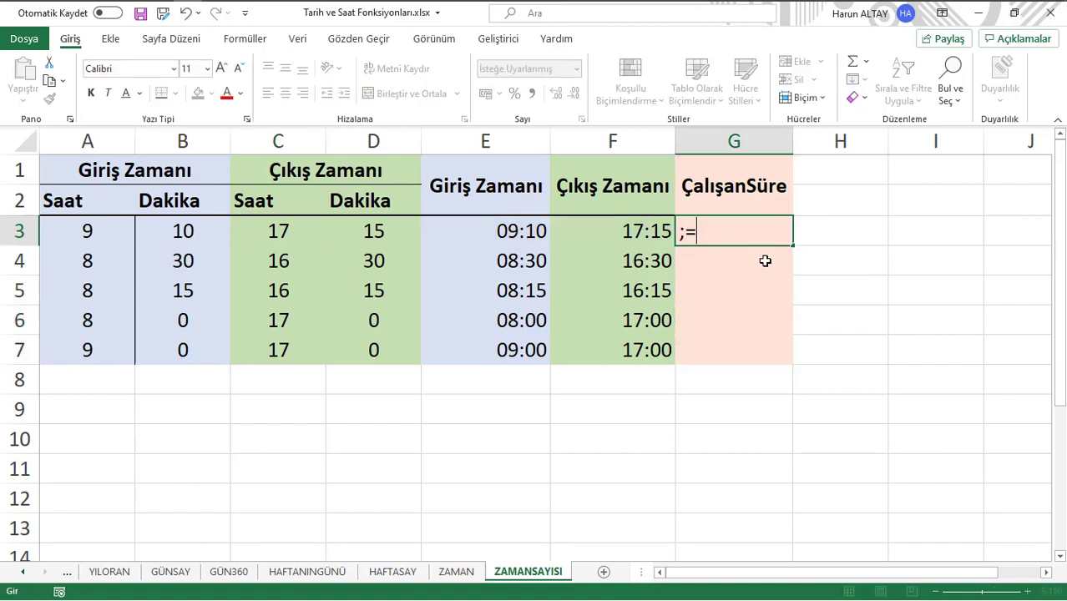
key(BackSpace)
key(BackSpace)
- Enter =MOD(F3-E3;1) in G3 and fill it down to G7
text(=mod)
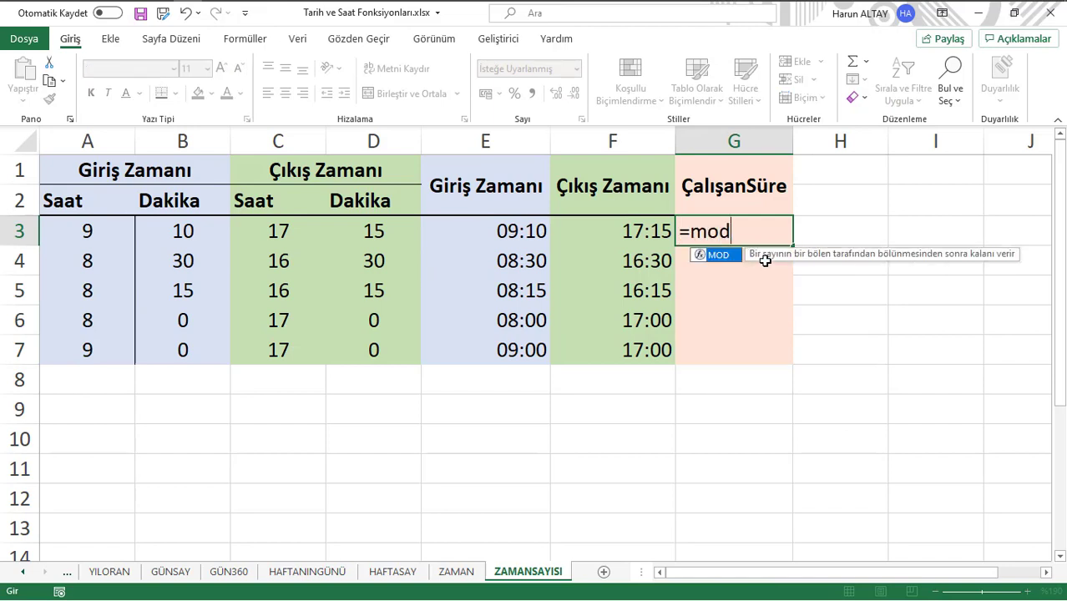
key(Tab)
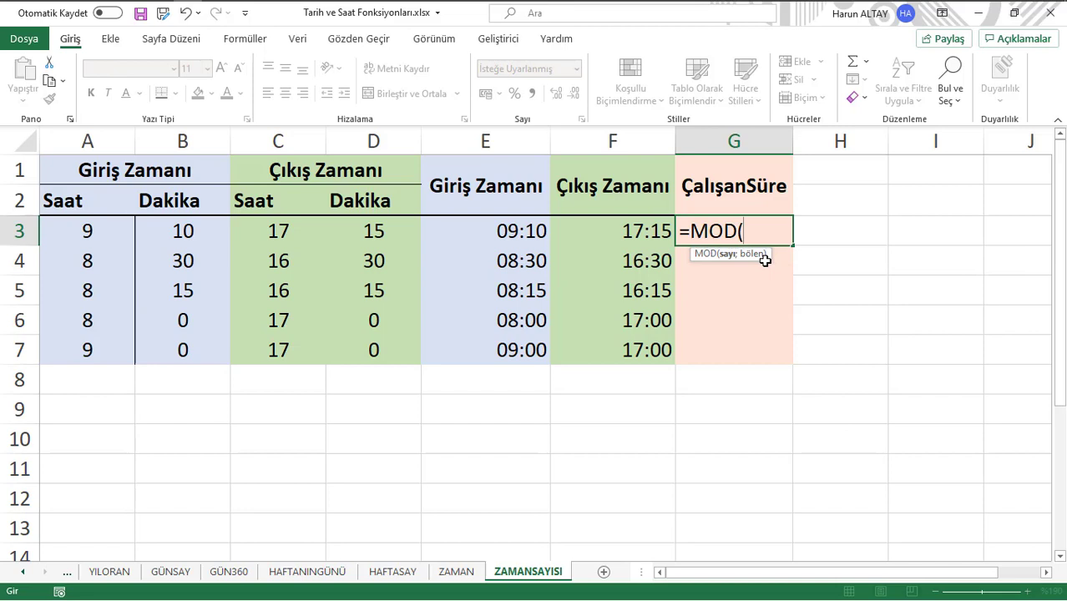
key(Left)
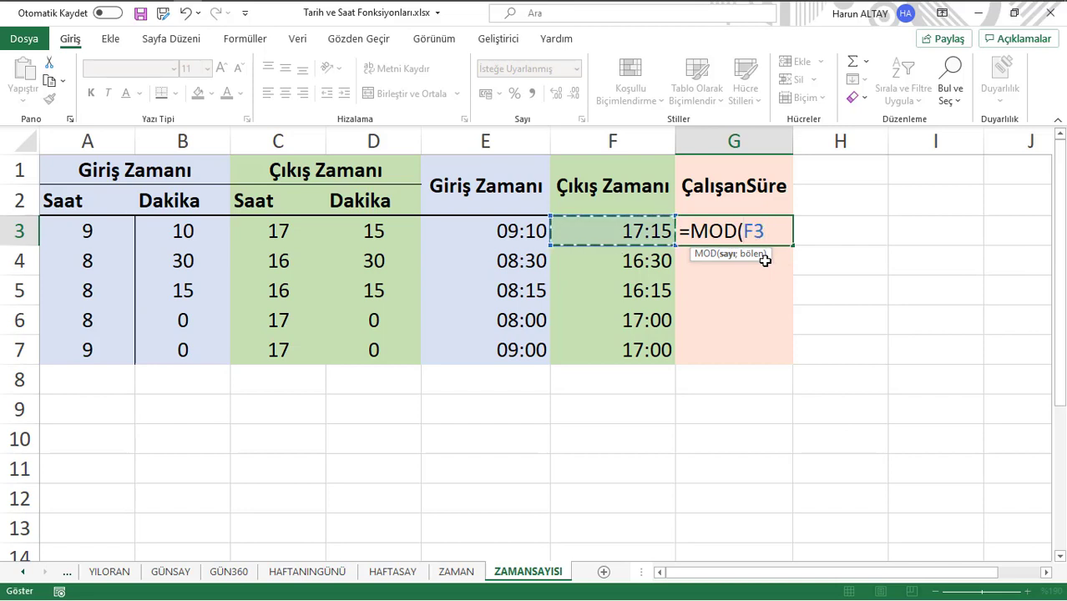
text(-)
key(Left)
key(Left)
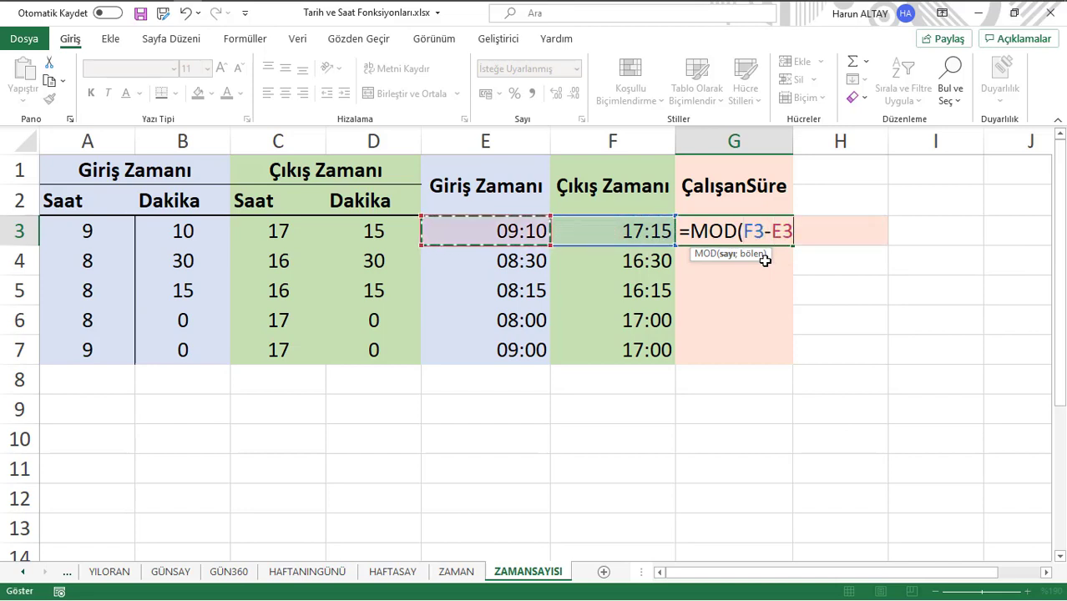
text(;)
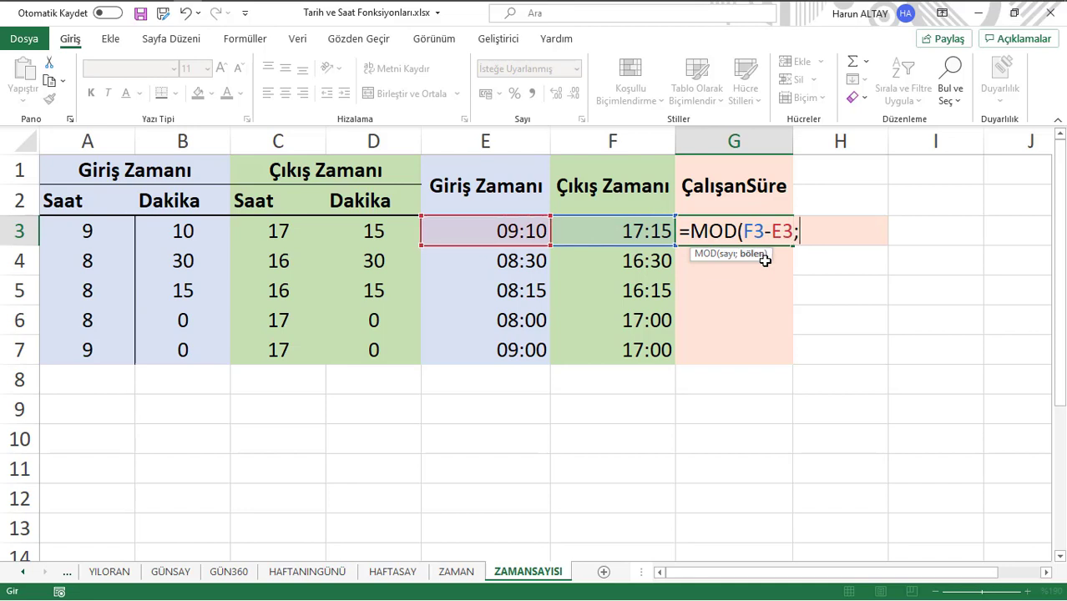
text(1)
text())
key(Return)
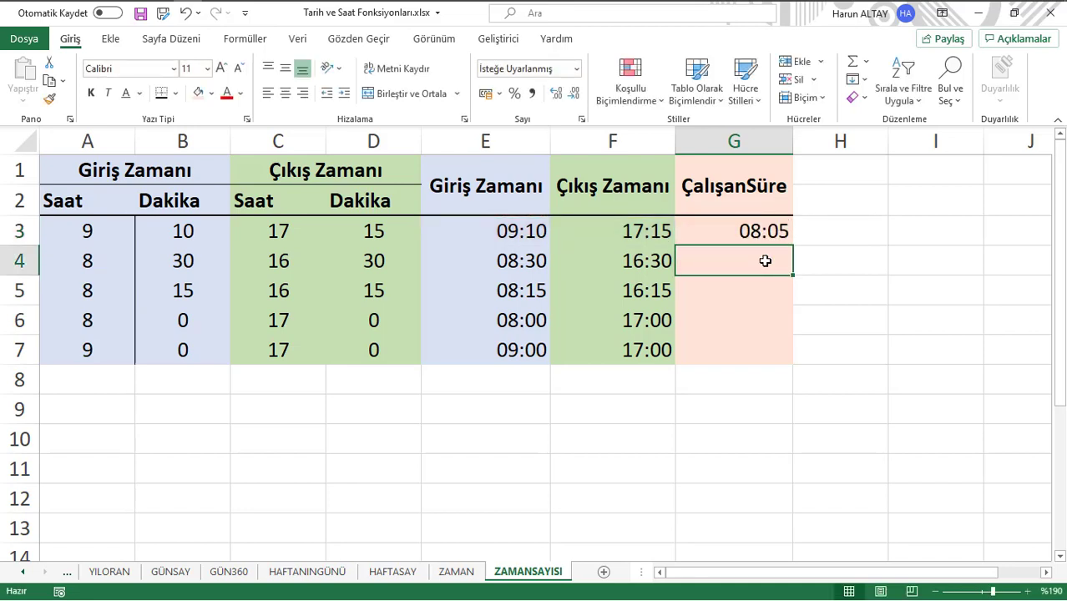
click(777, 236)
double_click(793, 245)
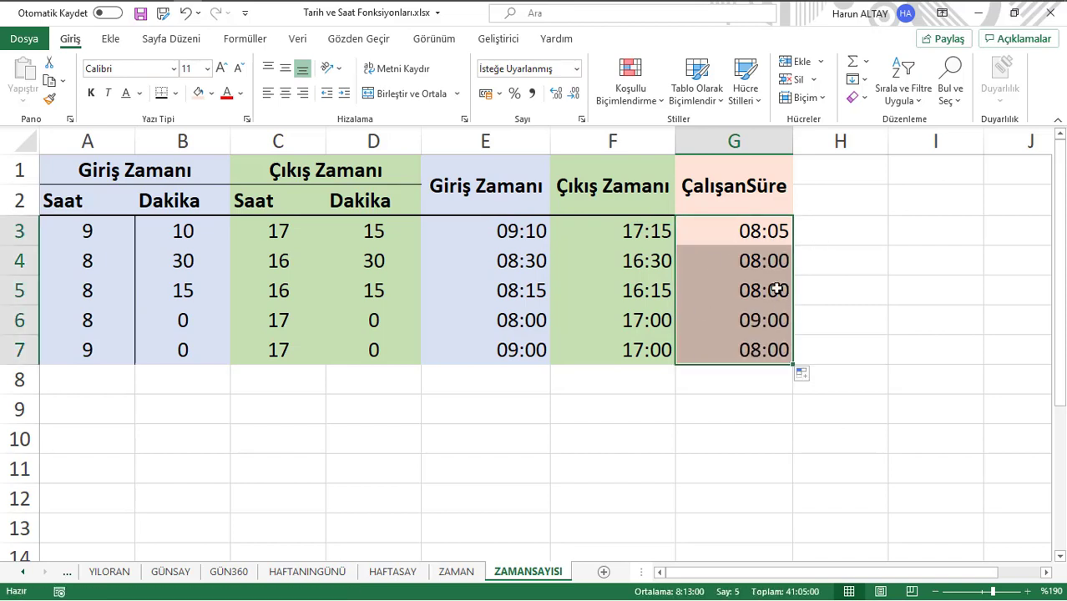
- Insert 'ılan' after 'Çalışan' in the G1 header so it reads 'Çalışanılan Süre'
click(773, 186)
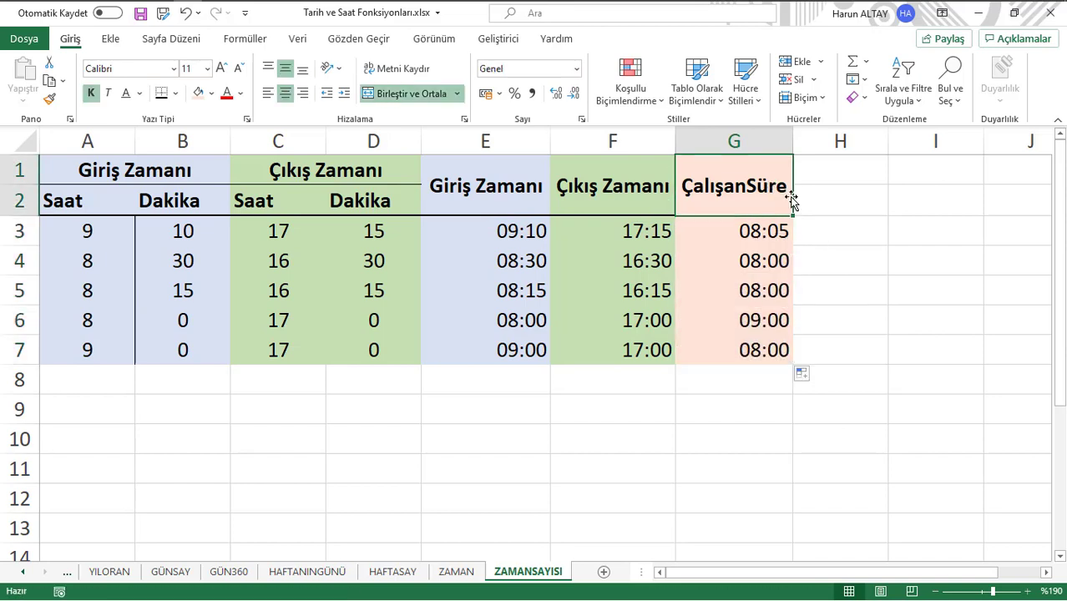
double_click(724, 185)
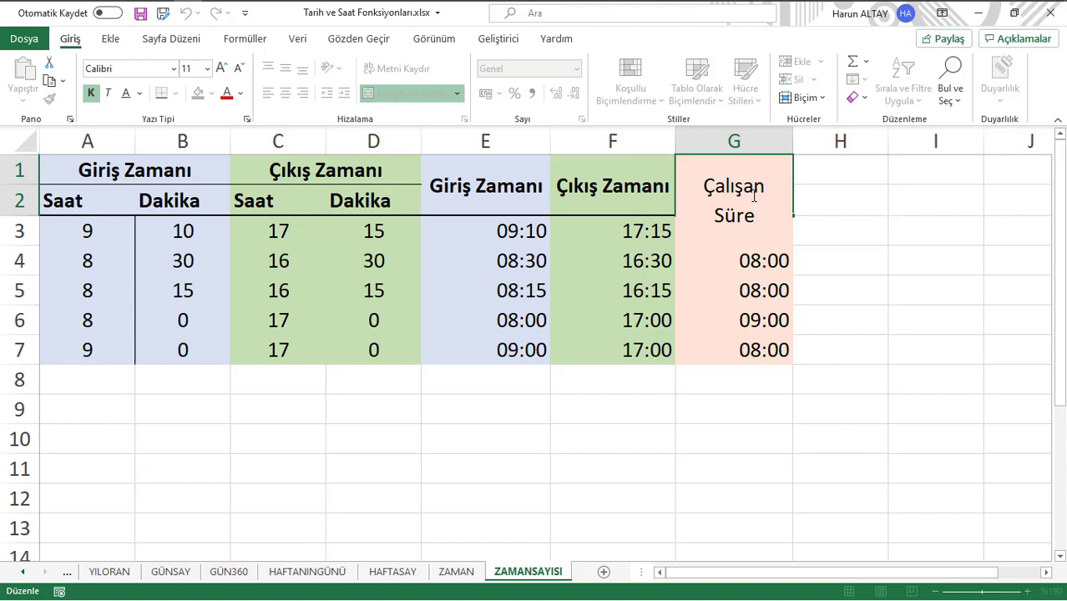
click(767, 186)
text(ıla)
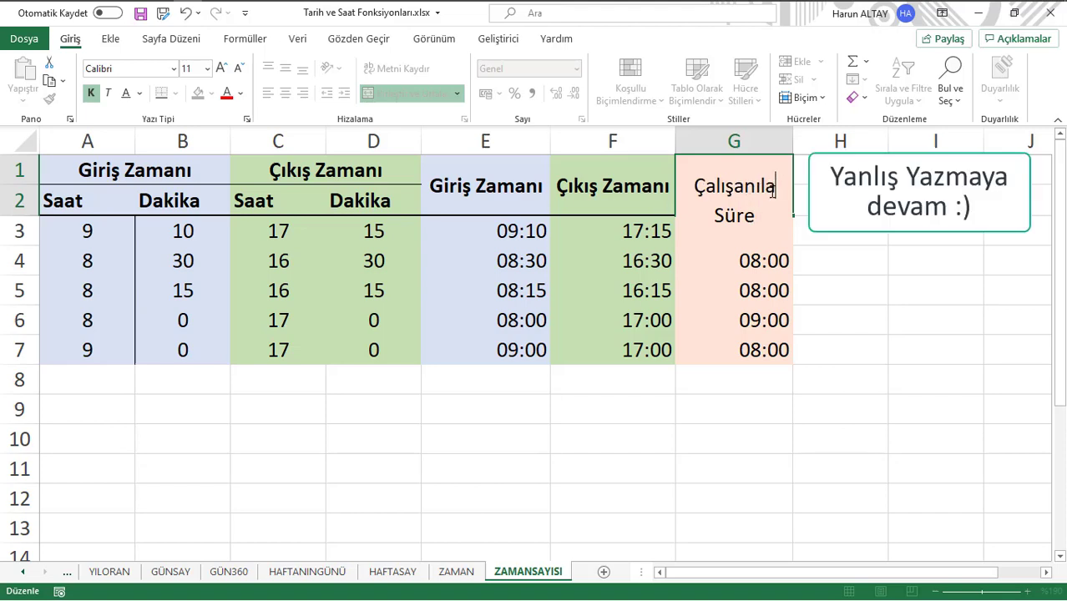
text(n)
key(Return)
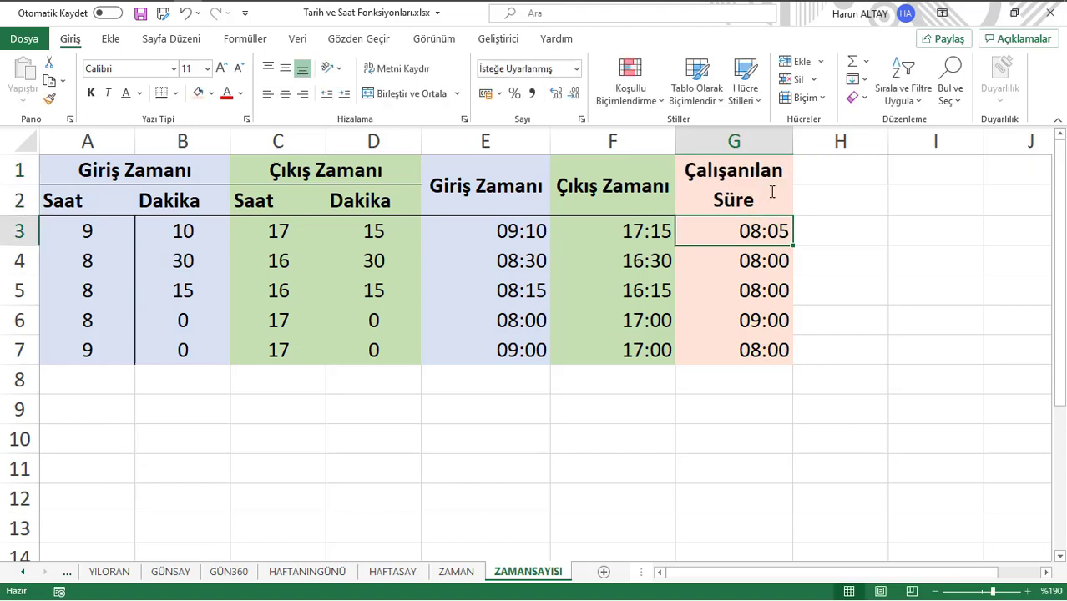
click(771, 190)
click(757, 234)
click(307, 235)
text(25)
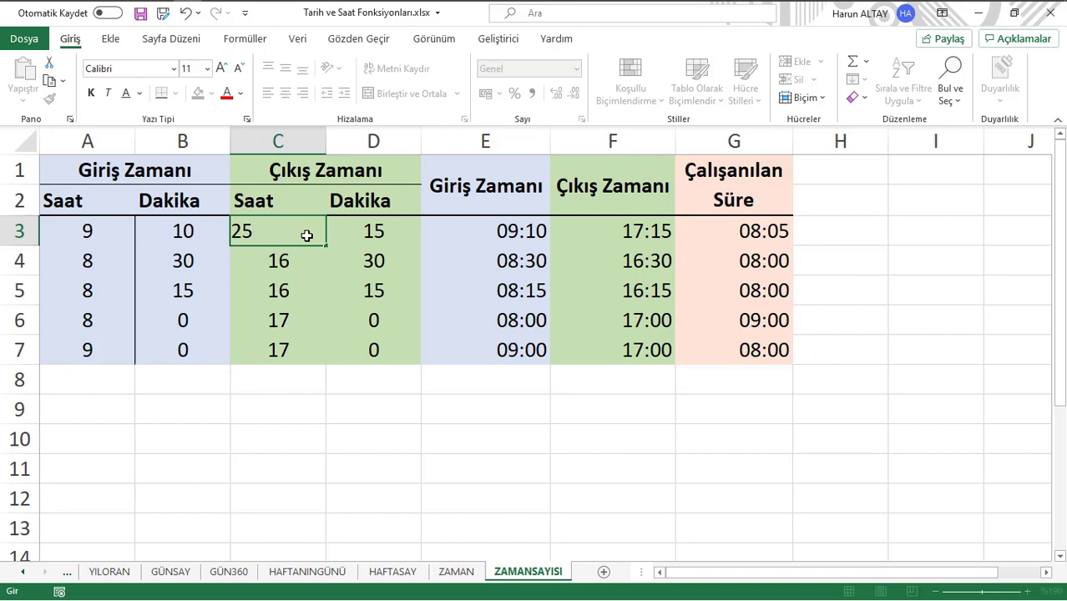
key(Return)
click(757, 239)
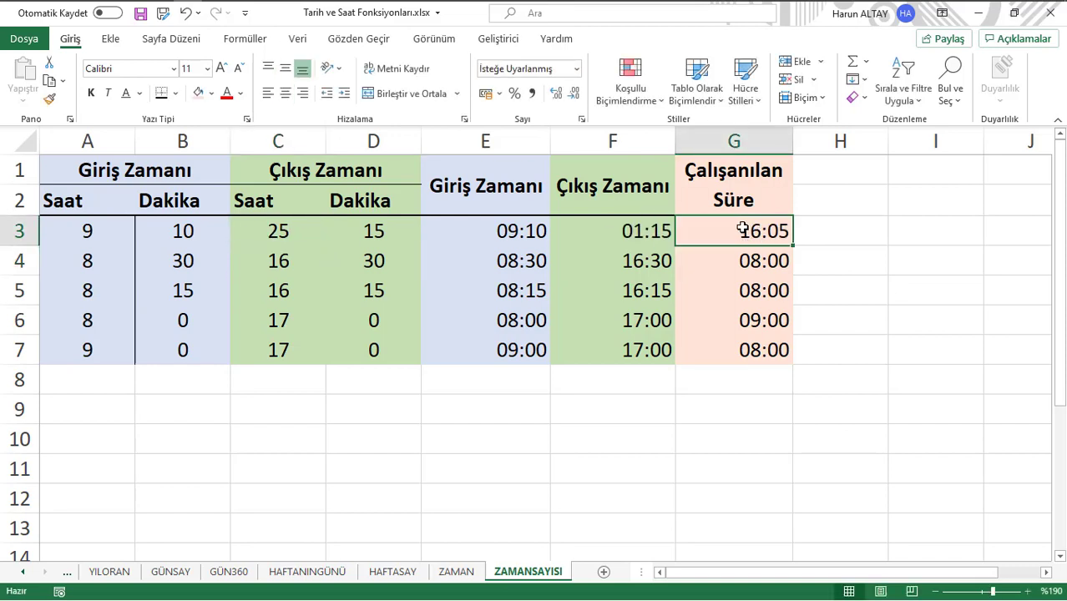
click(624, 235)
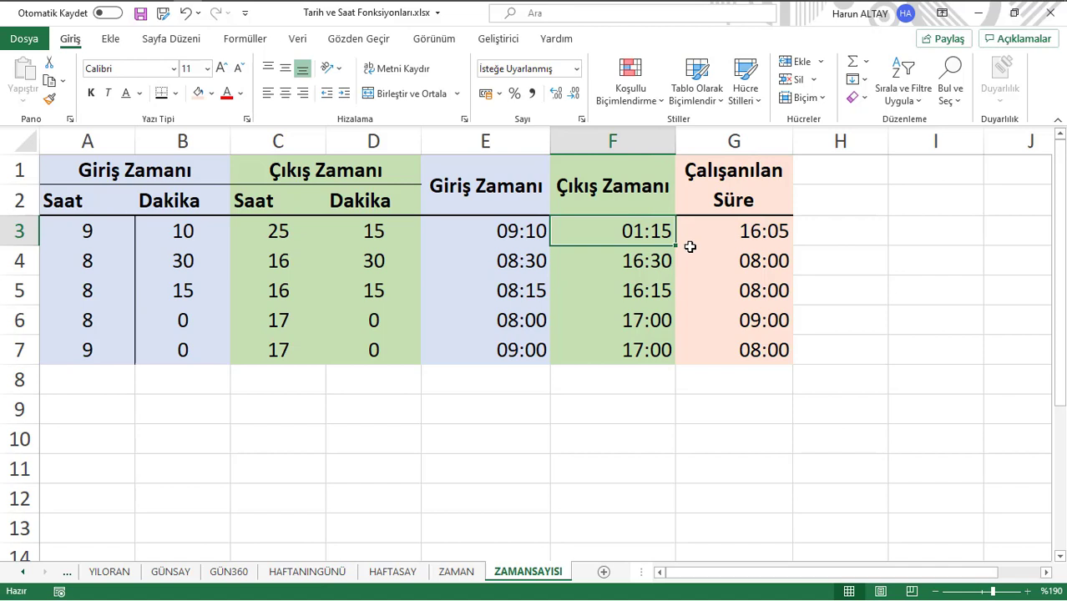
key(ctrl+z)
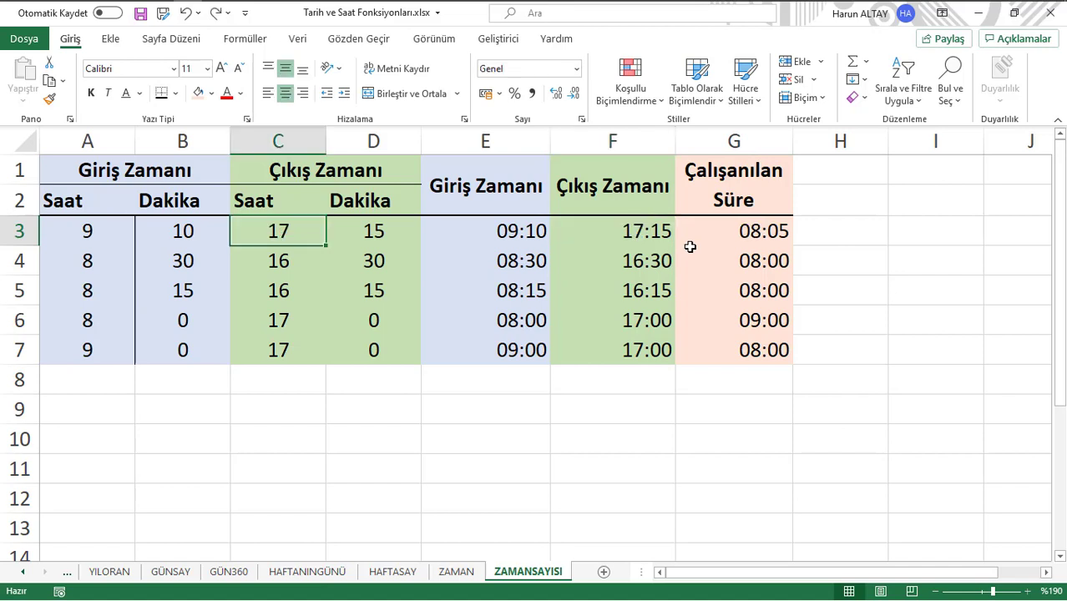